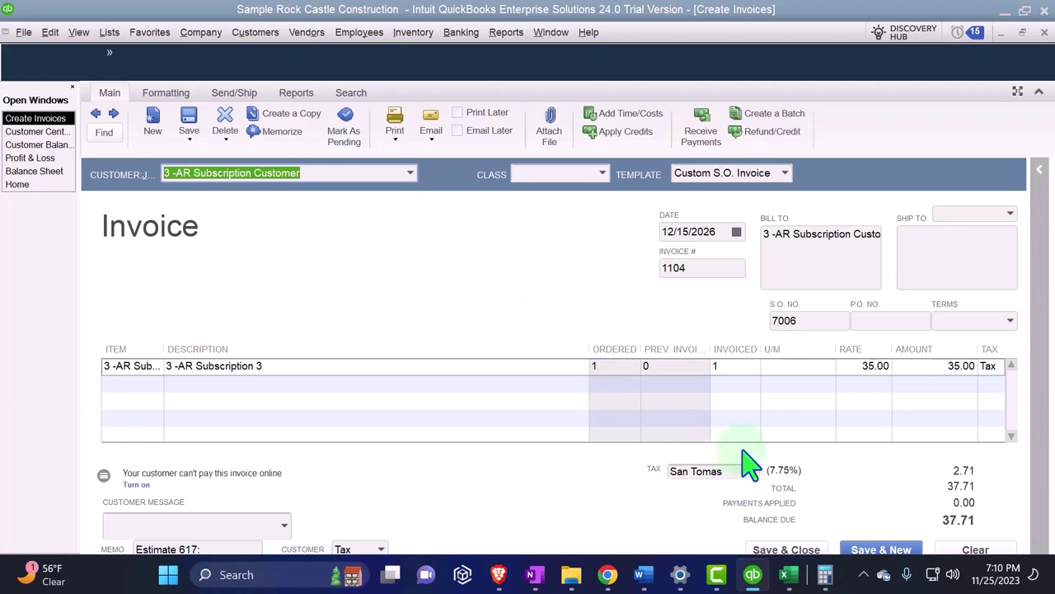
Step: Change invoice 1104's date from 12/15/2026 to 05/31/2027
{"action": "key", "text": "Tab"}
{"action": "key", "text": "Tab"}
{"action": "key", "text": "Tab"}
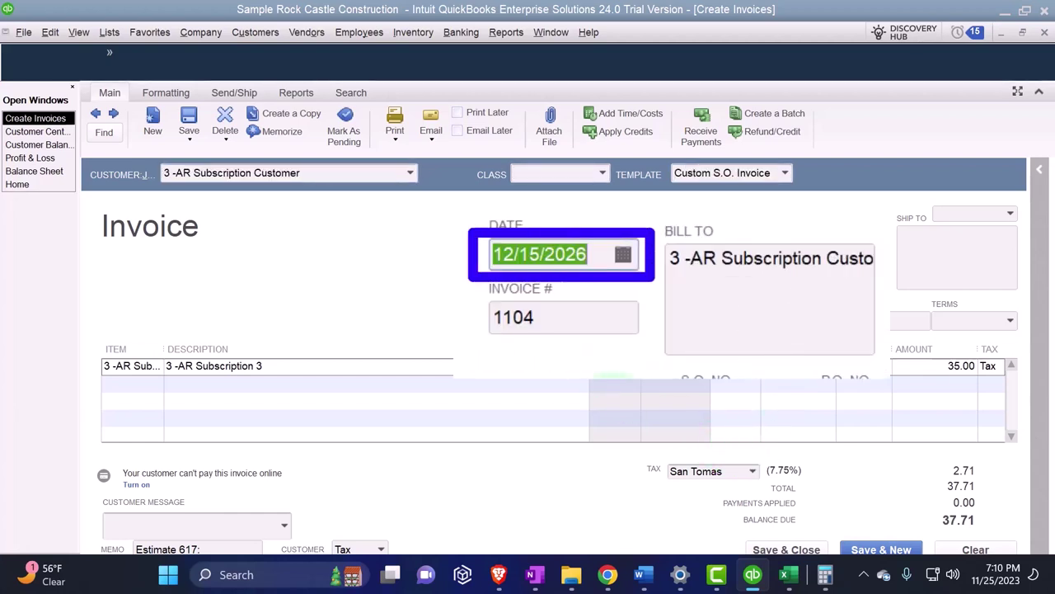
{"action": "type", "text": "05312"}
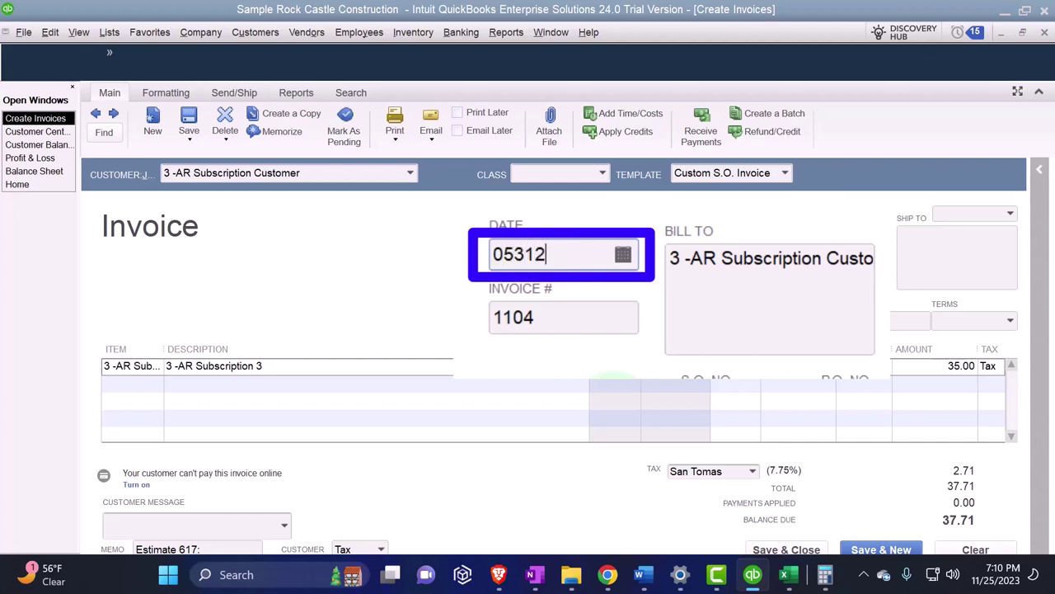
{"action": "type", "text": "7"}
{"action": "key", "text": "Tab"}
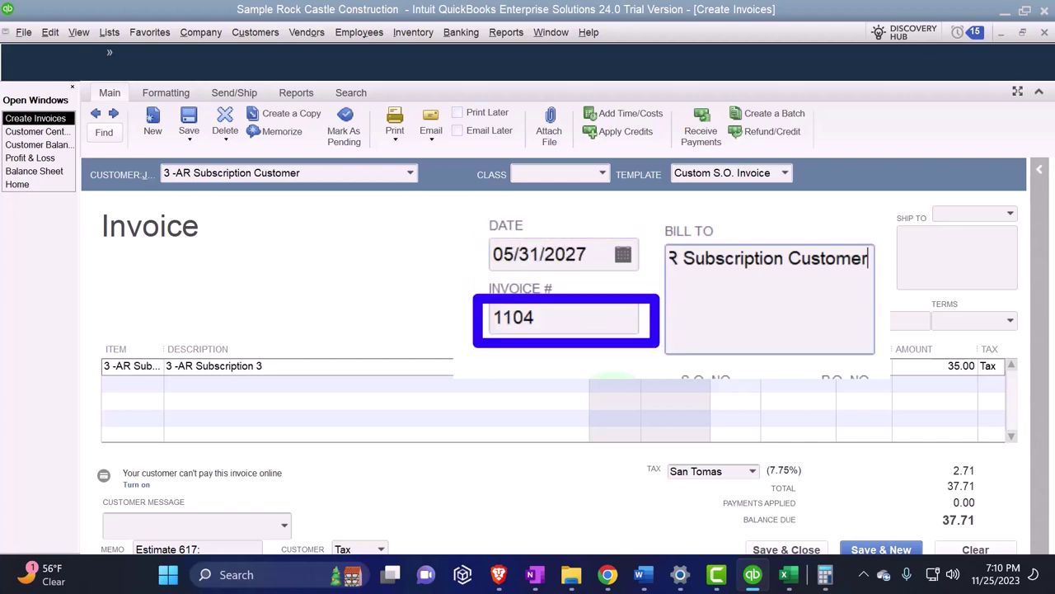
{"action": "key", "text": "Tab"}
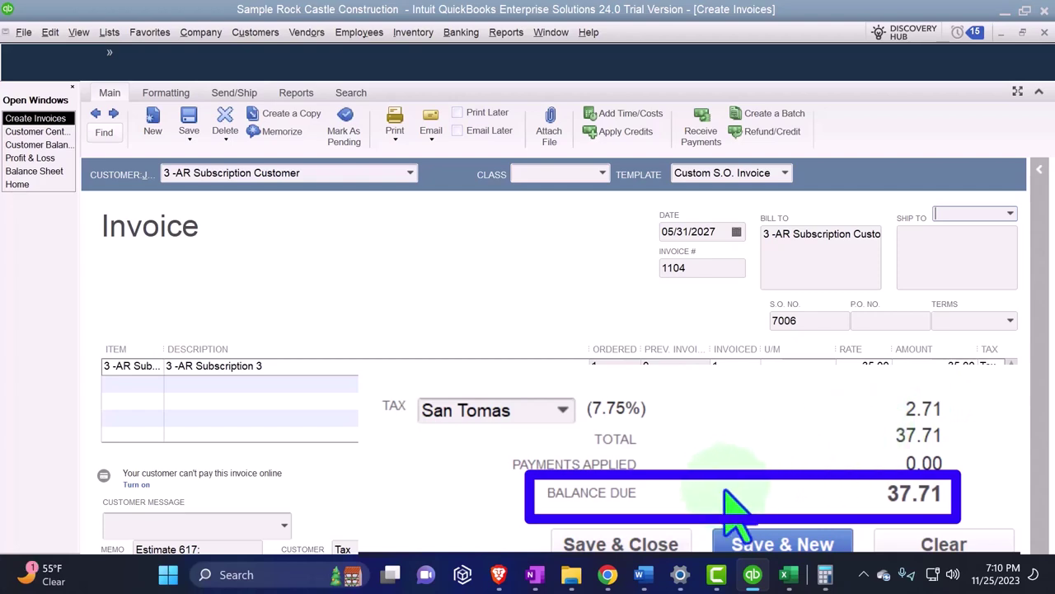
Step: Copy the Invoice Month 2 label into A18 and rename it Invoice Month 3
{"action": "left_click", "coordinate": [789, 577]}
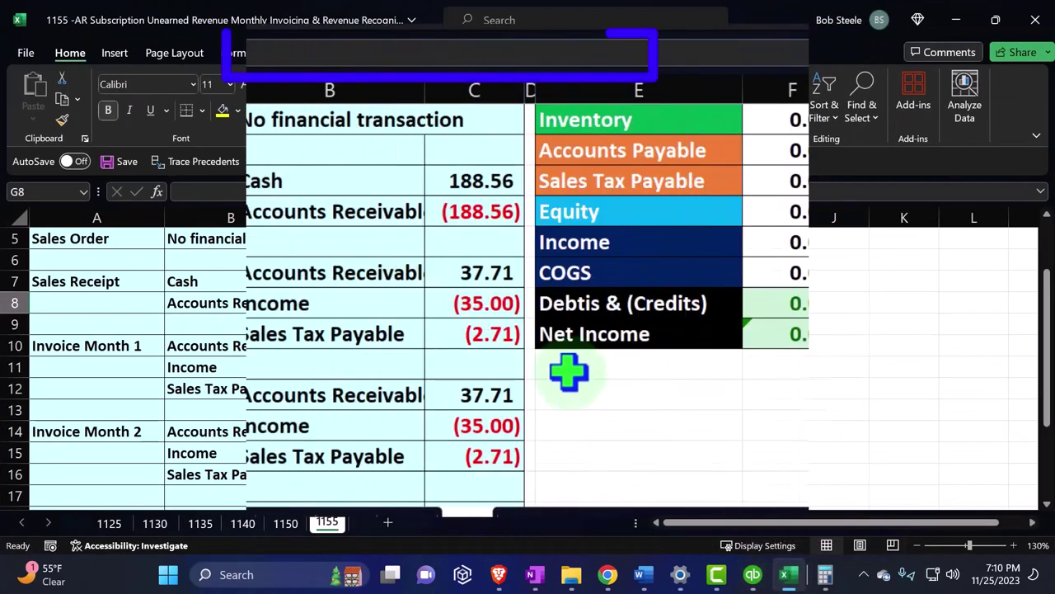
{"action": "left_click", "coordinate": [388, 390]}
{"action": "scroll", "coordinate": [384, 384], "scroll_direction": "down", "scroll_amount": 1}
{"action": "left_click", "coordinate": [173, 307]}
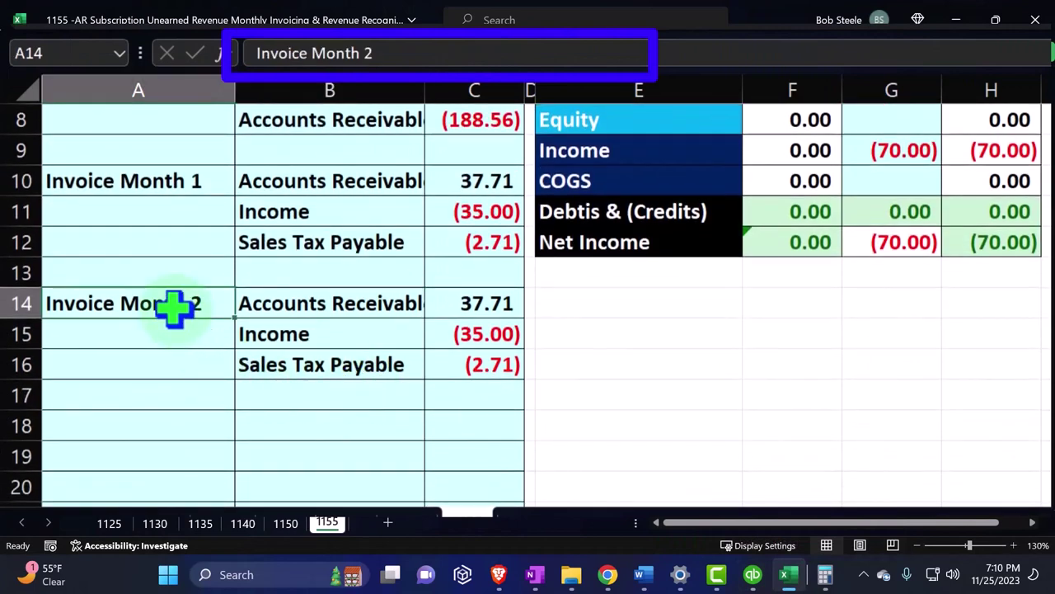
{"action": "key", "text": "ctrl+c"}
{"action": "left_click", "coordinate": [188, 423]}
{"action": "key", "text": "ctrl+v"}
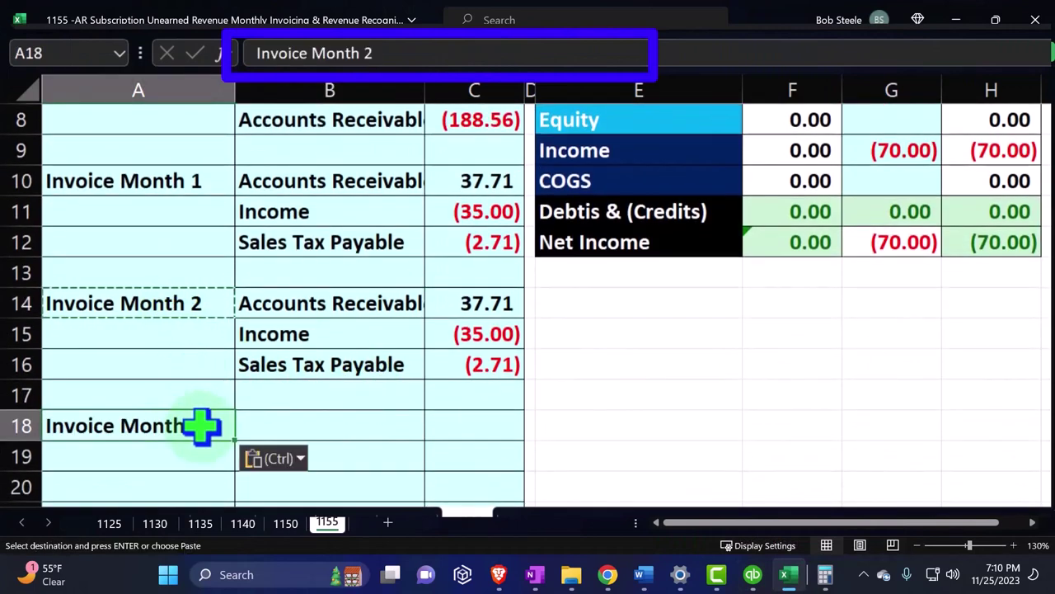
{"action": "double_click", "coordinate": [188, 424]}
{"action": "key", "text": "Return"}
Step: Link B18 to B14's account name and fill it down through row 20
{"action": "key", "text": "Right"}
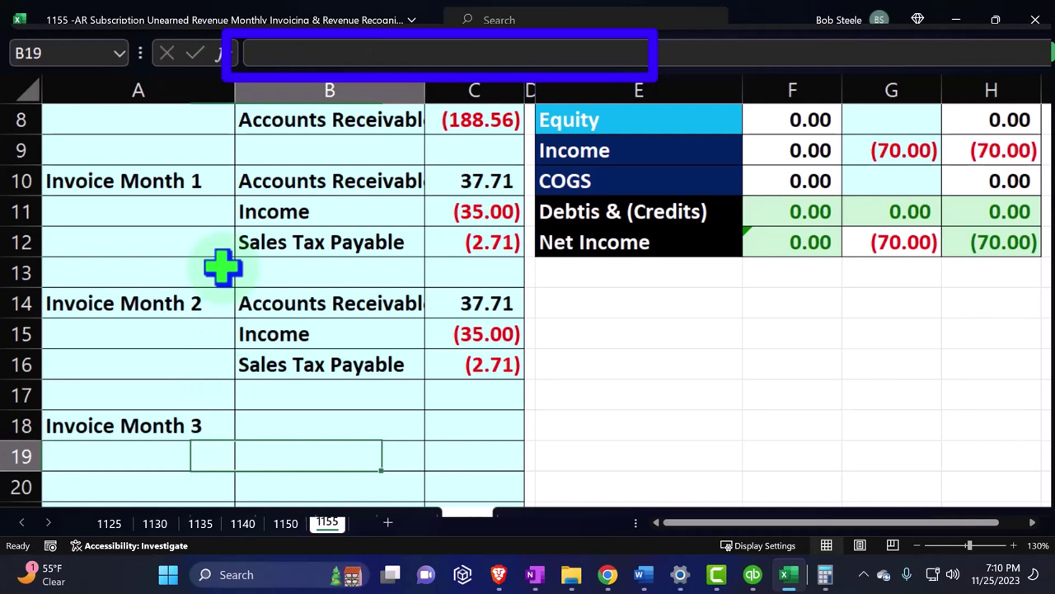
{"action": "key", "text": "Up"}
{"action": "type", "text": "+"}
{"action": "key", "text": "Up"}
{"action": "key", "text": "Up"}
{"action": "key", "text": "Up"}
{"action": "key", "text": "Up"}
{"action": "key", "text": "Return"}
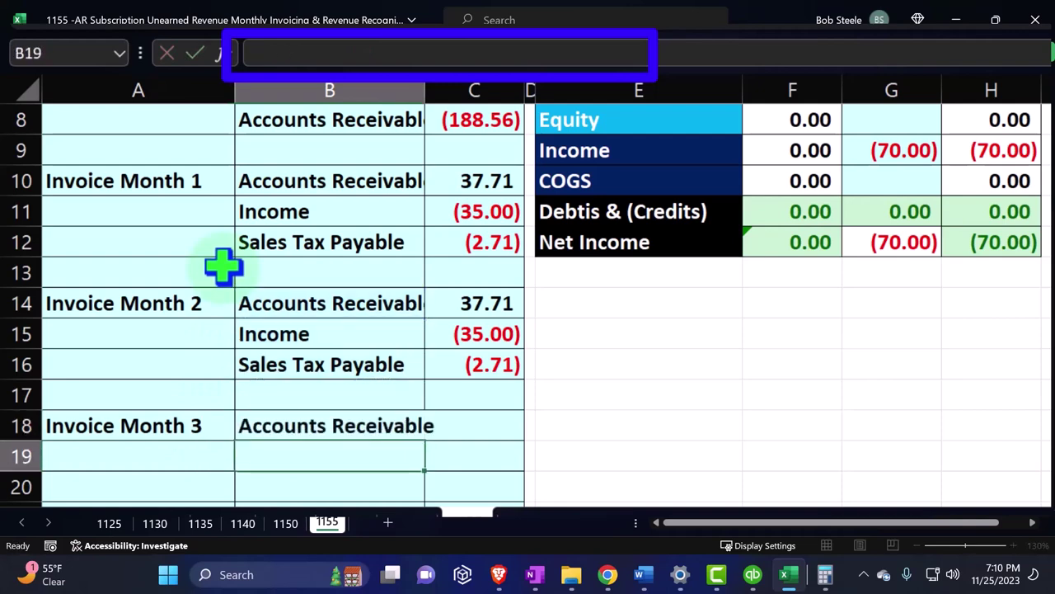
{"action": "left_click", "coordinate": [422, 434]}
{"action": "left_click", "coordinate": [419, 445]}
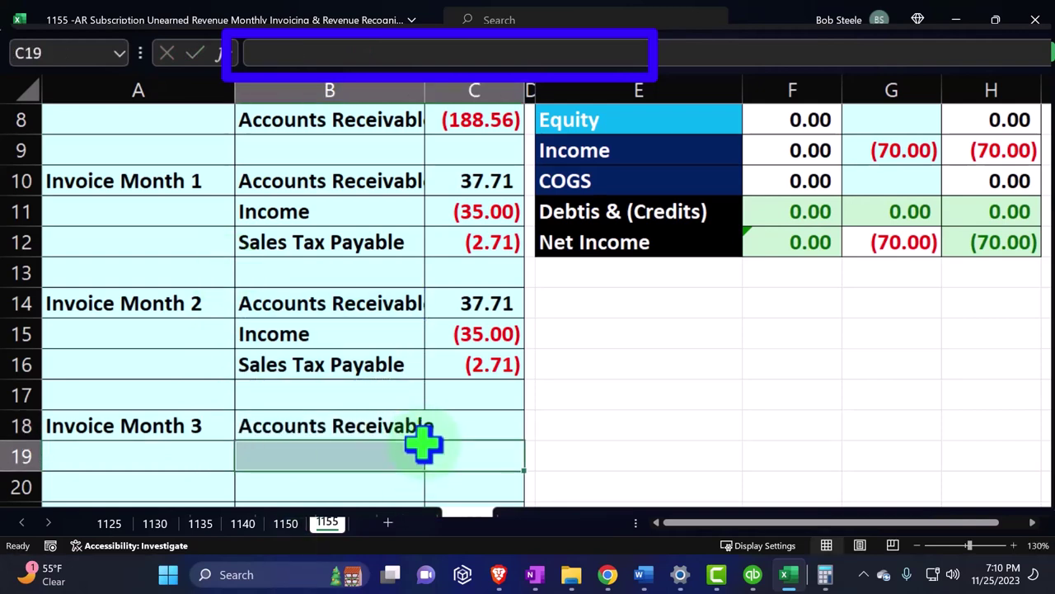
{"action": "left_click", "coordinate": [417, 432]}
{"action": "left_click_drag", "start_coordinate": [424, 443], "coordinate": [427, 499]}
Step: Link C18 to C14's 37.71 amount and fill the amounts down through row 20
{"action": "left_click", "coordinate": [455, 427]}
{"action": "type", "text": "+"}
{"action": "key", "text": "Up"}
{"action": "key", "text": "Up"}
{"action": "key", "text": "Up"}
{"action": "key", "text": "Up"}
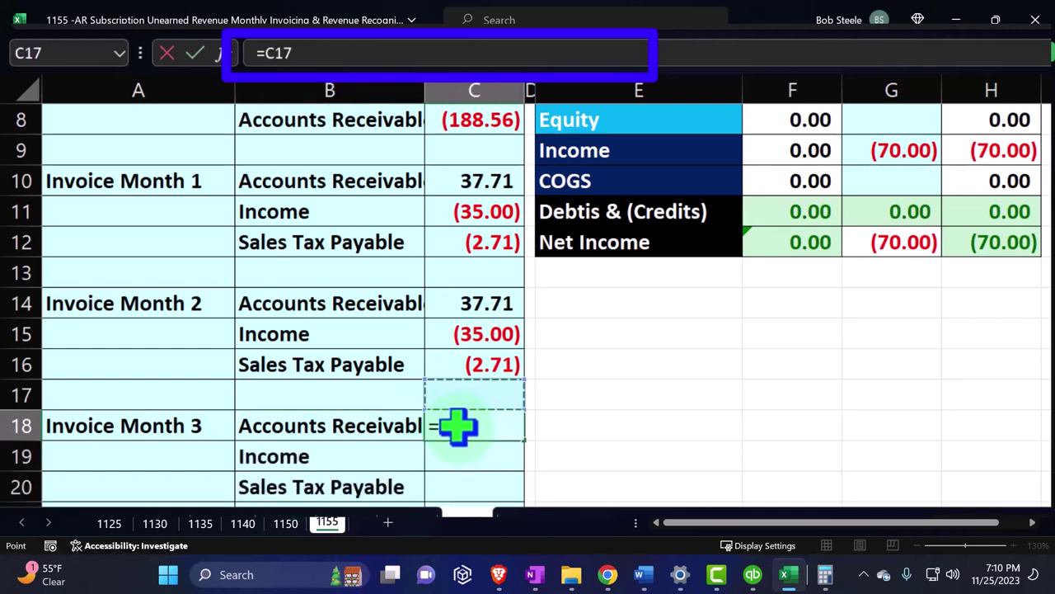
{"action": "key", "text": "Return"}
{"action": "left_click", "coordinate": [458, 426]}
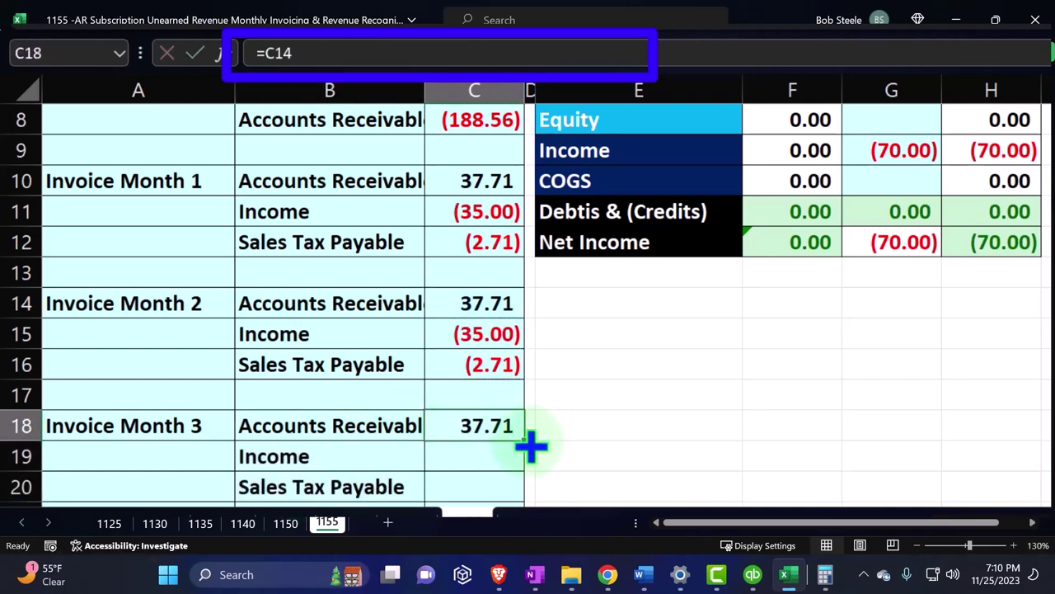
{"action": "left_click_drag", "start_coordinate": [526, 441], "coordinate": [528, 477]}
Step: Add C18 to the Accounts Receivable entries total in G4, making it (75.42)
{"action": "scroll", "coordinate": [706, 424], "scroll_direction": "up", "scroll_amount": 3}
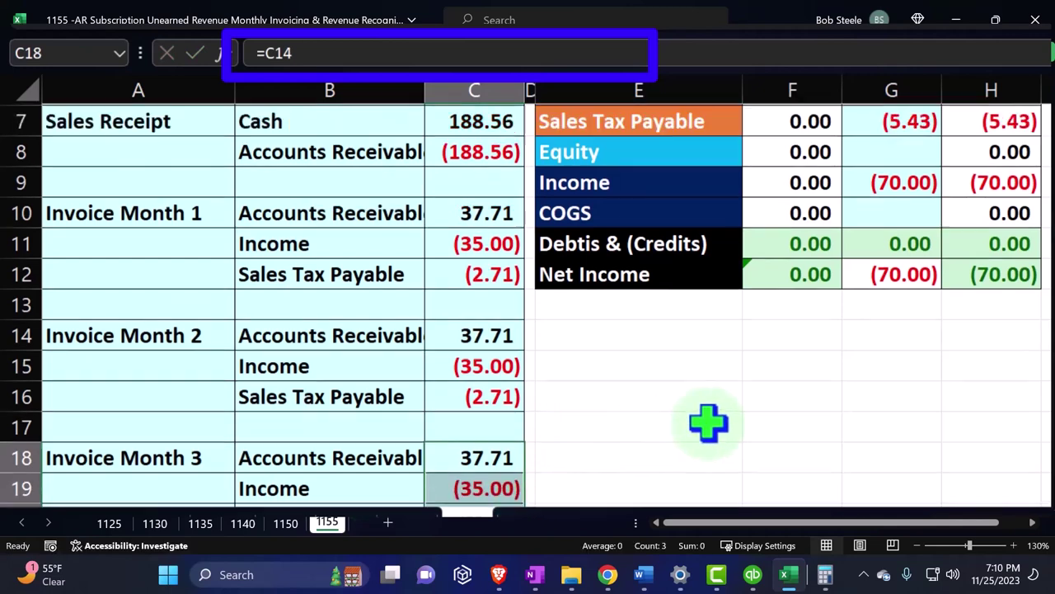
{"action": "double_click", "coordinate": [910, 211]}
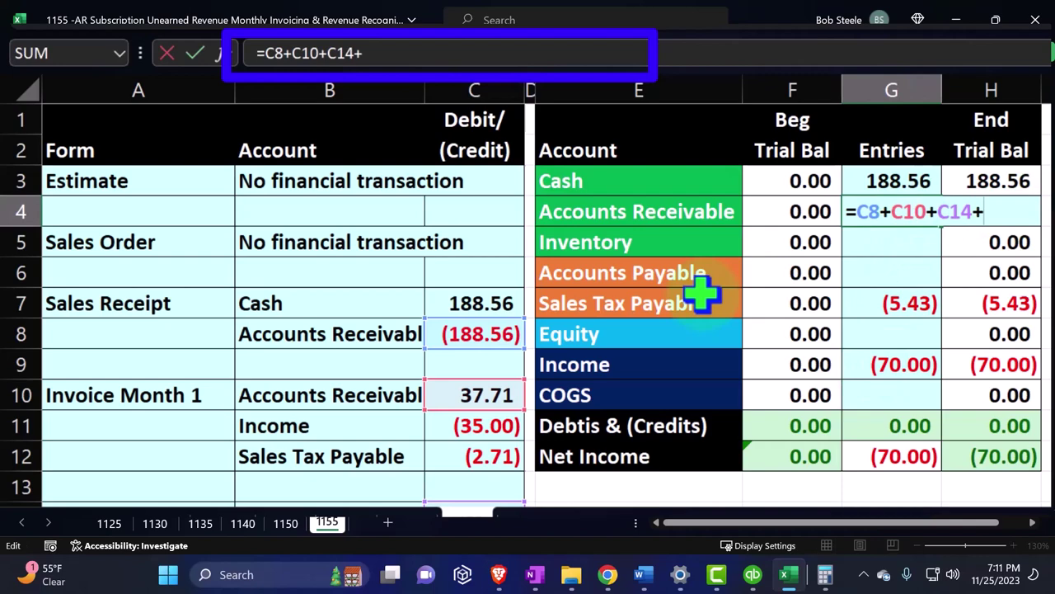
{"action": "scroll", "coordinate": [684, 314], "scroll_direction": "down", "scroll_amount": 3}
{"action": "left_click", "coordinate": [497, 363]}
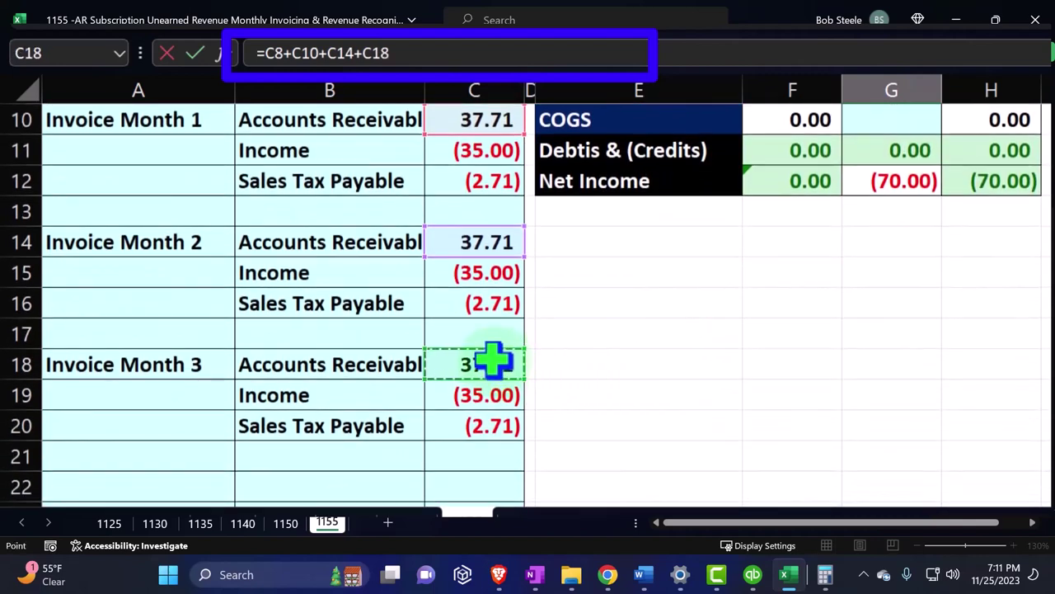
{"action": "key", "text": "Return"}
{"action": "scroll", "coordinate": [491, 361], "scroll_direction": "up", "scroll_amount": 3}
{"action": "left_click", "coordinate": [1007, 211]}
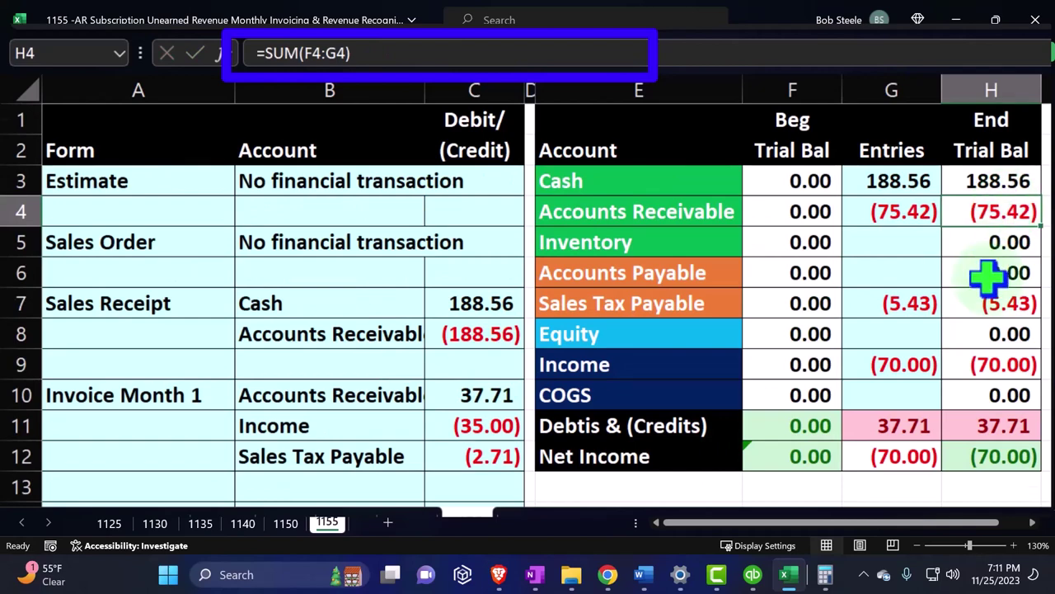
{"action": "scroll", "coordinate": [988, 278], "scroll_direction": "down", "scroll_amount": 3}
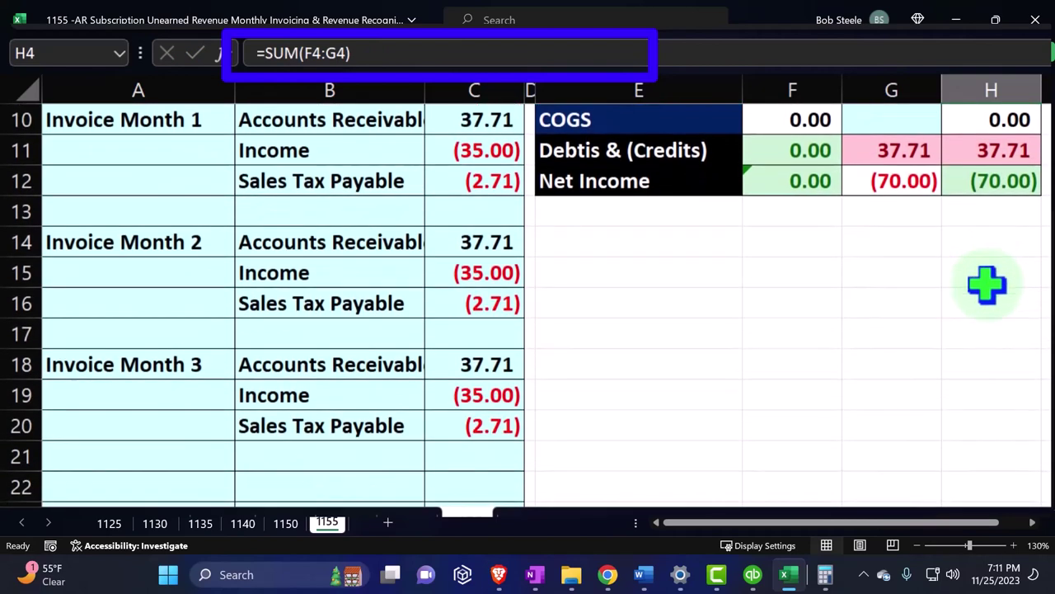
{"action": "scroll", "coordinate": [988, 278], "scroll_direction": "up", "scroll_amount": 1}
Step: Enter =C11+C15+C19 as the Income entries total in G9
{"action": "left_click", "coordinate": [919, 183]}
{"action": "type", "text": "=C11+C15"}
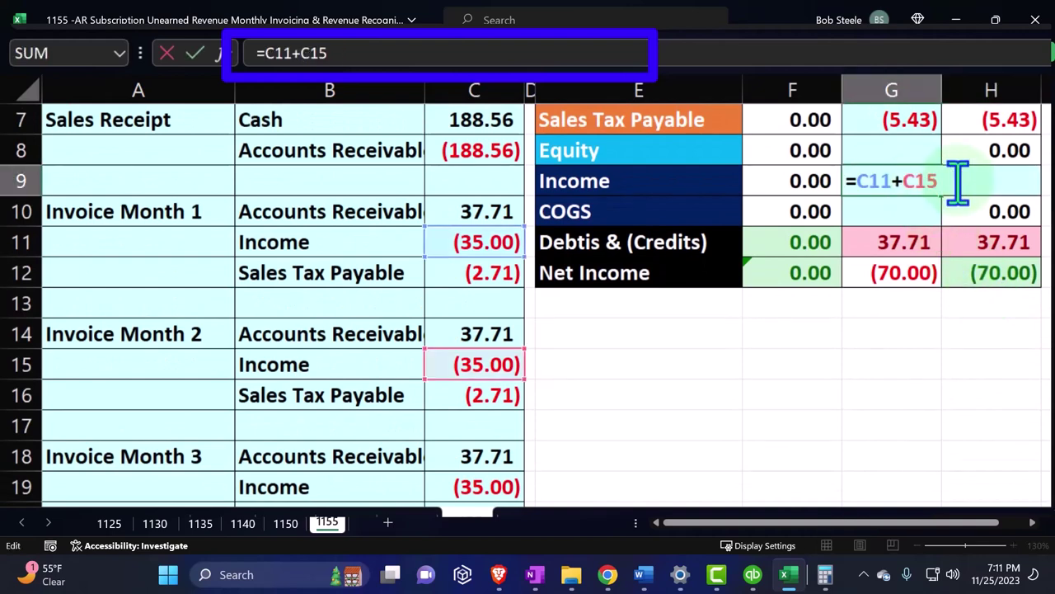
{"action": "type", "text": "+"}
{"action": "scroll", "coordinate": [660, 401], "scroll_direction": "down", "scroll_amount": 1}
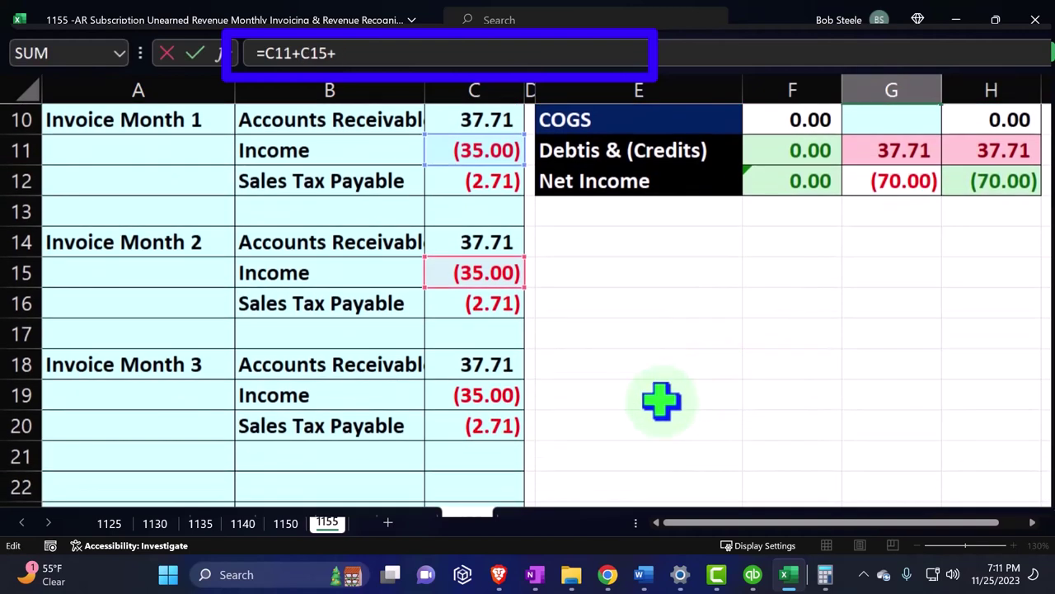
{"action": "left_click", "coordinate": [493, 400]}
{"action": "key", "text": "Return"}
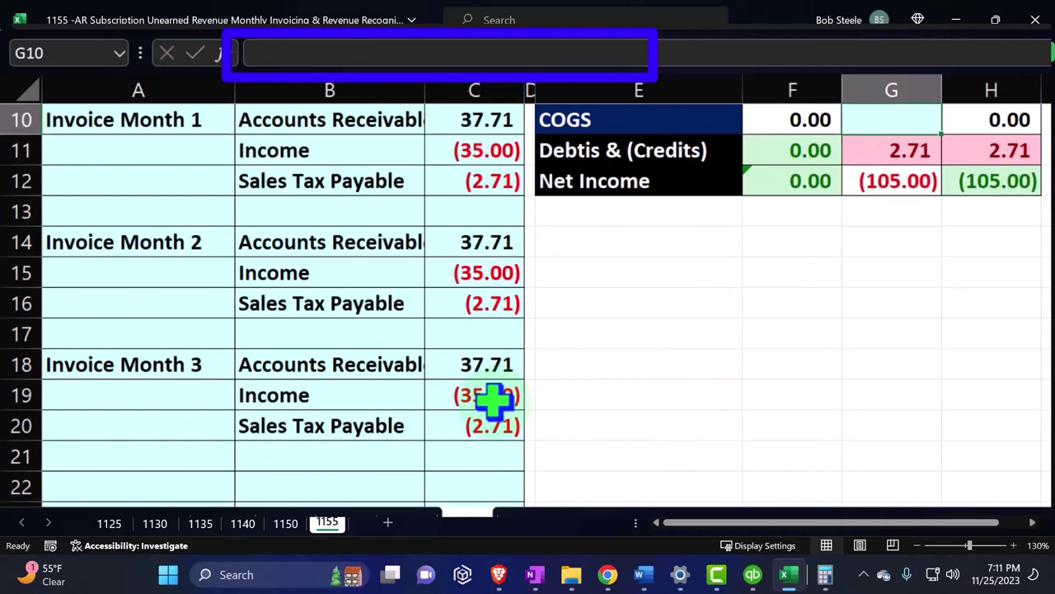
Step: Add C20 to the Sales Tax Payable total in G7, giving (8.14) and balanced entries
{"action": "scroll", "coordinate": [493, 399], "scroll_direction": "up", "scroll_amount": 2}
{"action": "scroll", "coordinate": [493, 400], "scroll_direction": "up", "scroll_amount": 1}
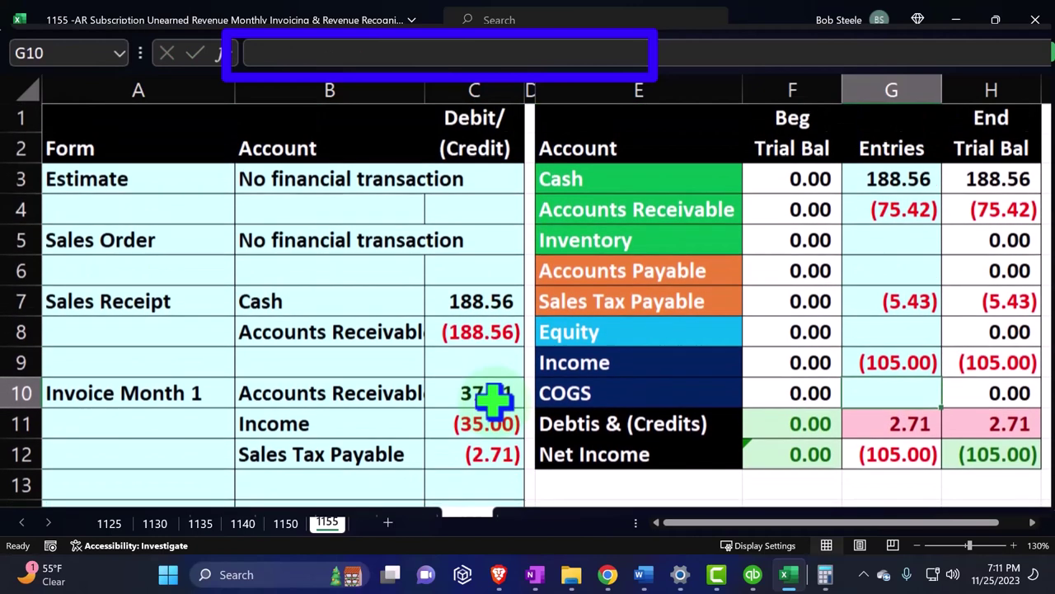
{"action": "double_click", "coordinate": [910, 307]}
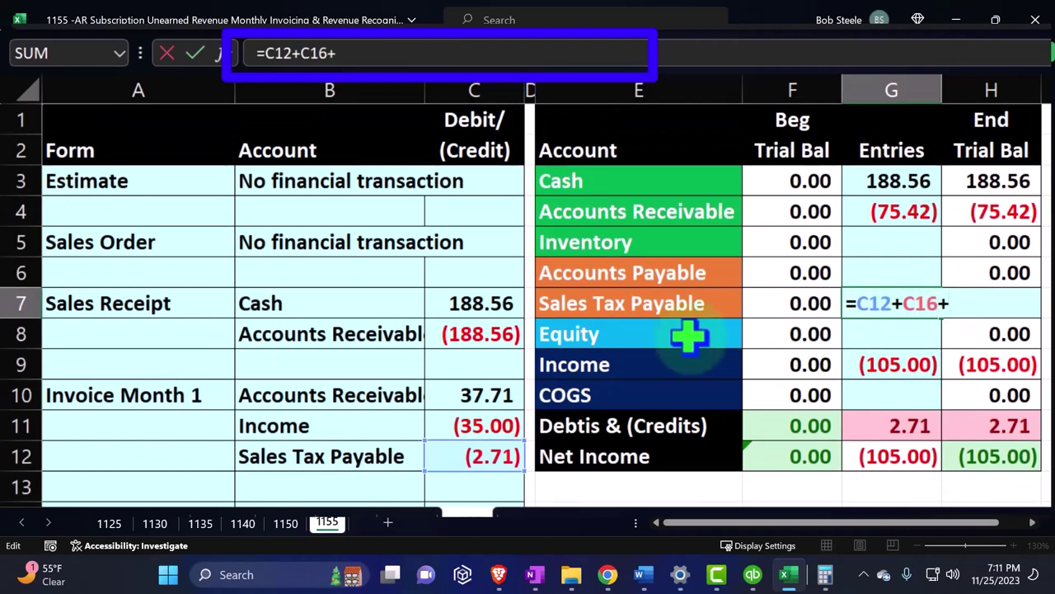
{"action": "scroll", "coordinate": [688, 337], "scroll_direction": "down", "scroll_amount": 3}
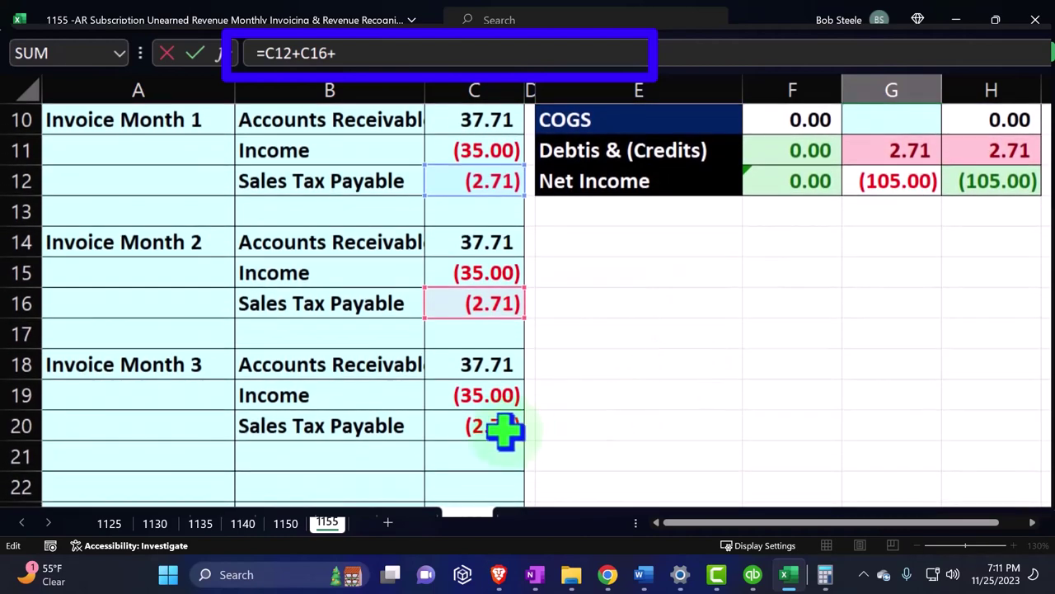
{"action": "left_click", "coordinate": [495, 421]}
{"action": "key", "text": "Return"}
{"action": "scroll", "coordinate": [495, 421], "scroll_direction": "up", "scroll_amount": 3}
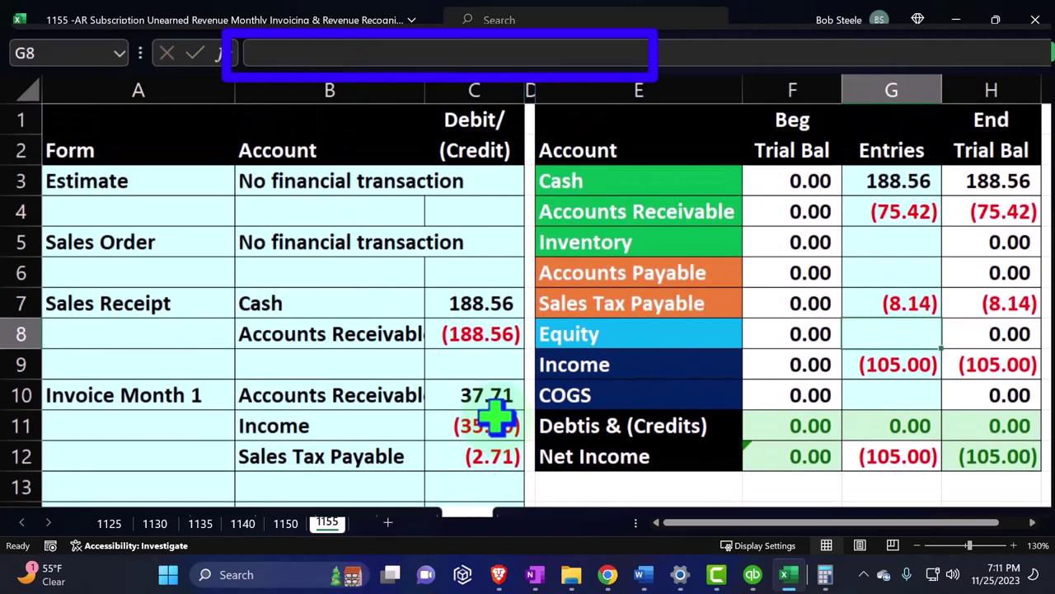
{"action": "left_click", "coordinate": [1050, 363]}
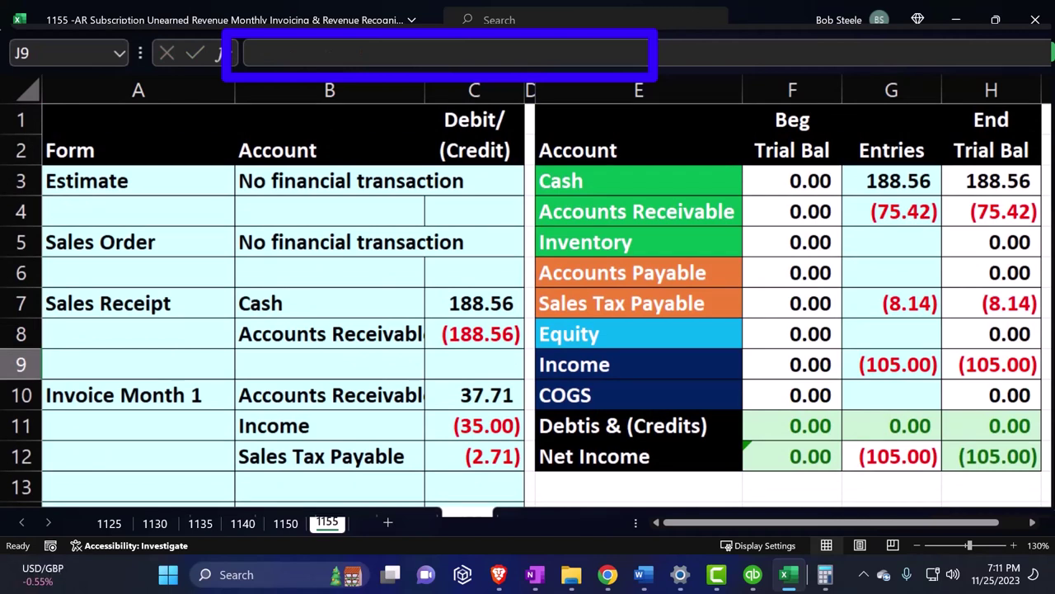
{"action": "left_click", "coordinate": [1015, 449]}
{"action": "double_click", "coordinate": [1016, 452]}
{"action": "key", "text": "Return"}
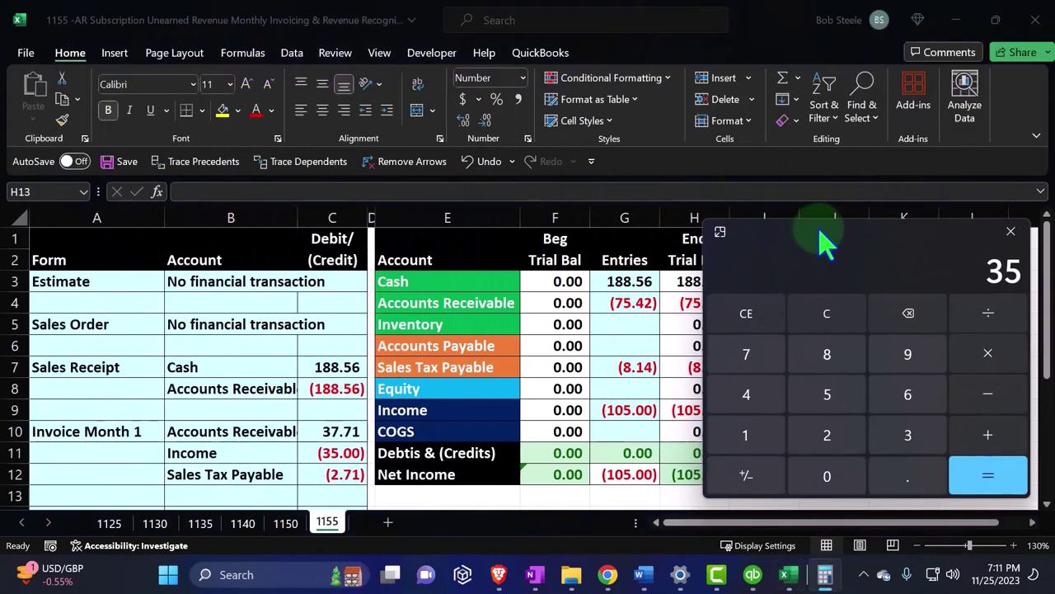
{"action": "left_click", "coordinate": [1011, 231]}
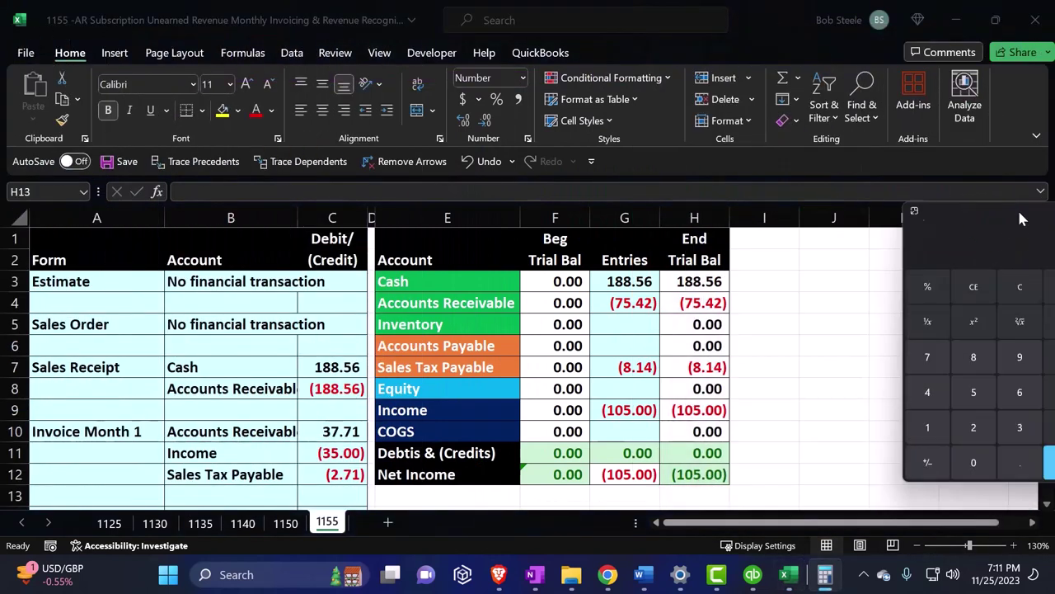
{"action": "left_click", "coordinate": [836, 300]}
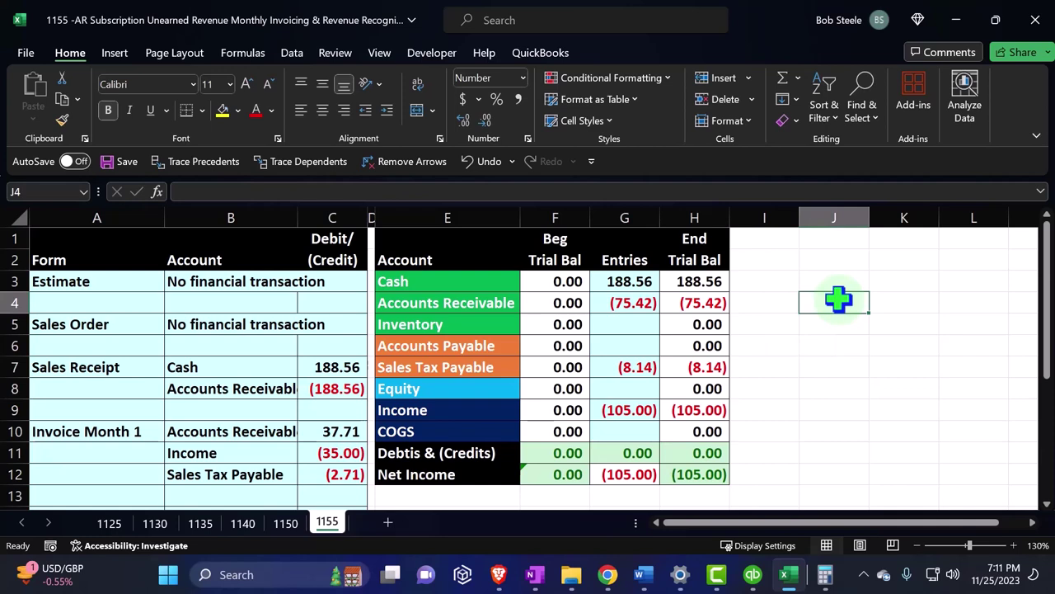
{"action": "type", "text": "35"}
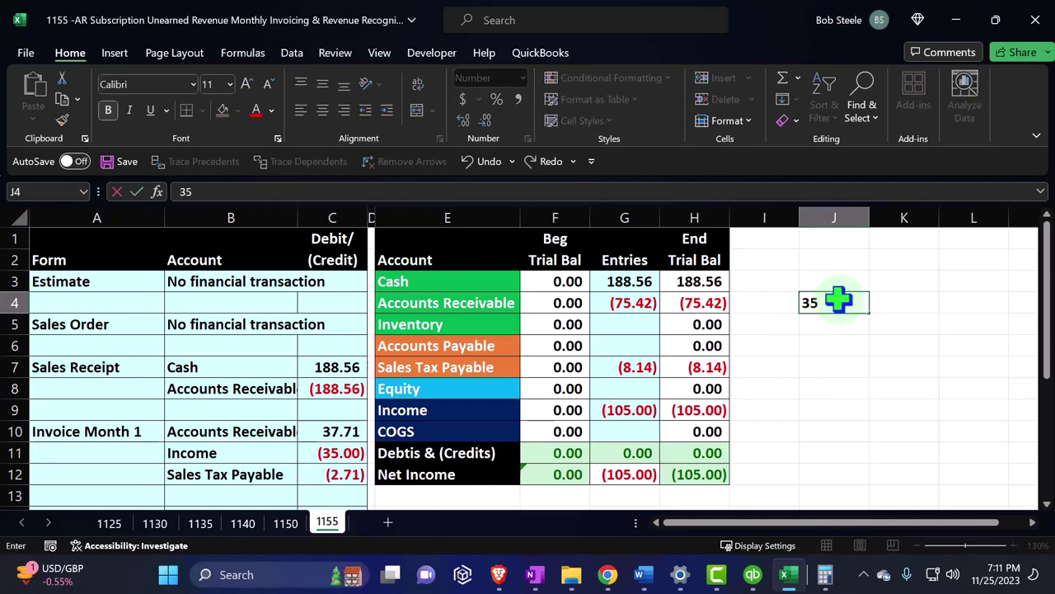
{"action": "type", "text": "*"}
{"action": "key", "text": "Return"}
{"action": "left_click", "coordinate": [838, 300]}
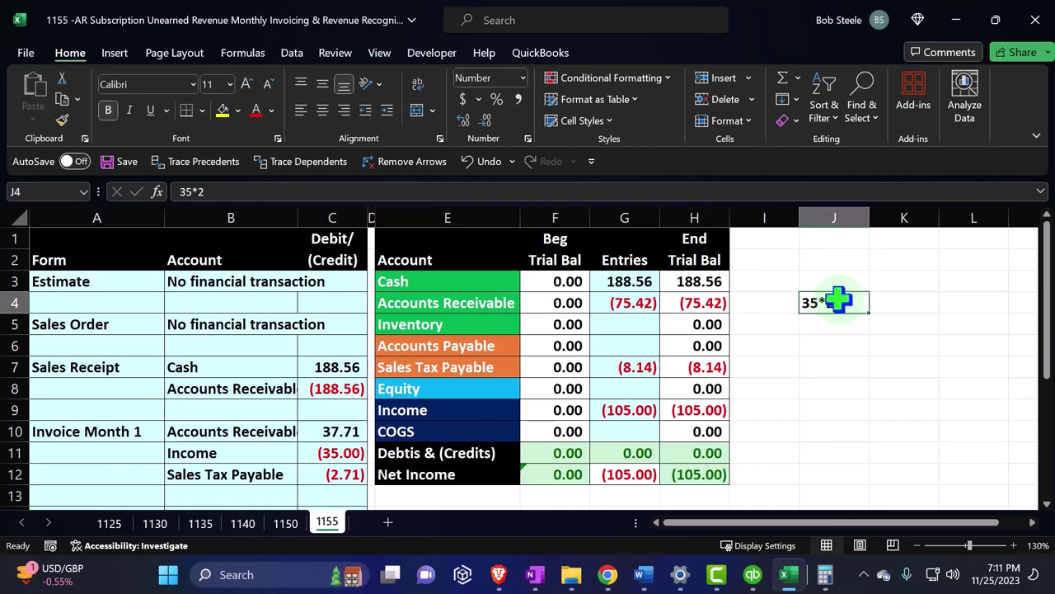
{"action": "type", "text": "=35*2"}
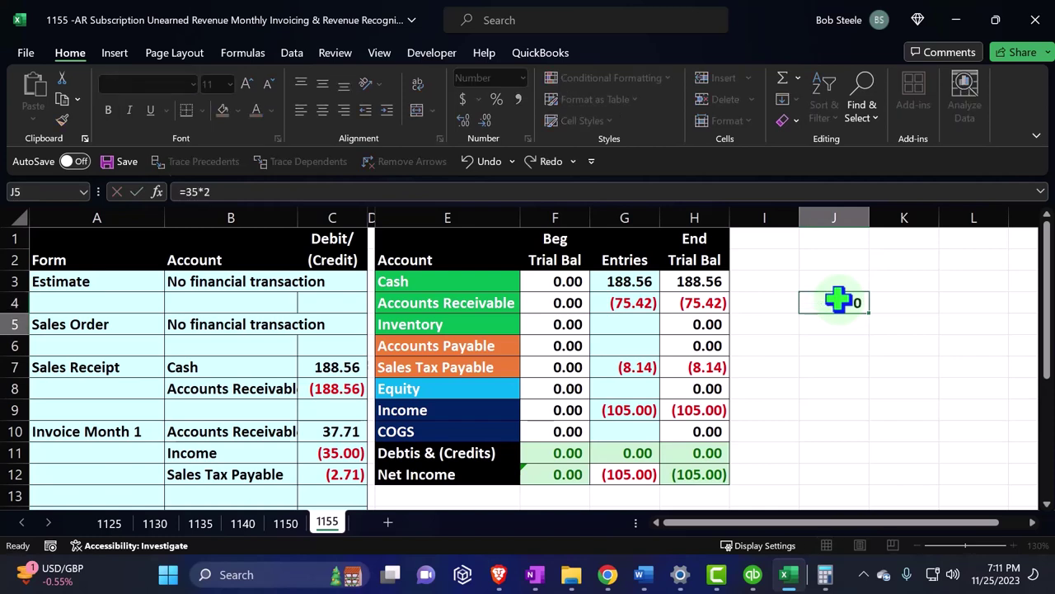
{"action": "key", "text": "Return"}
{"action": "left_click", "coordinate": [839, 300]}
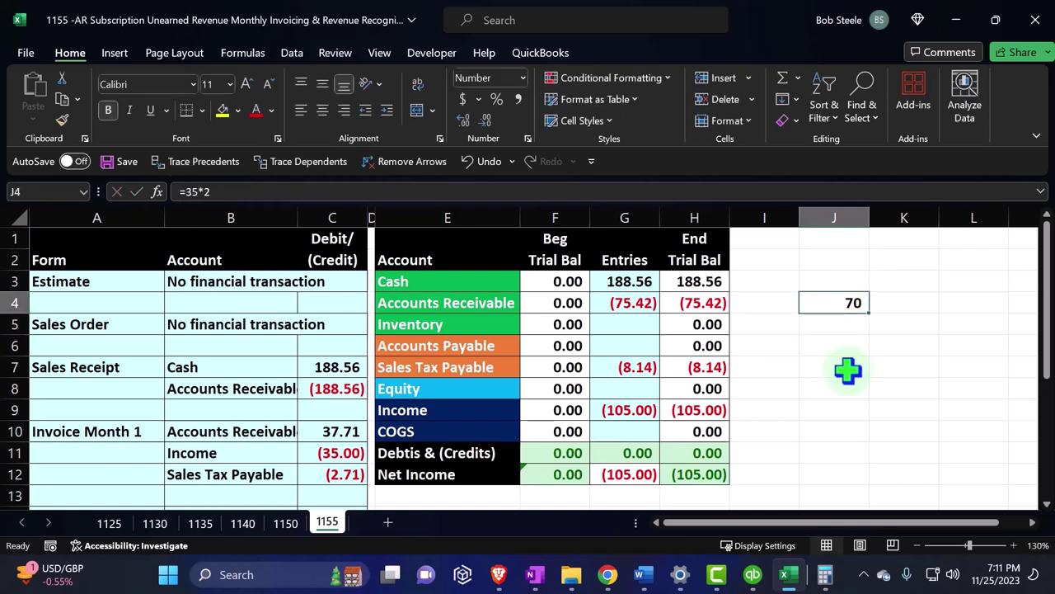
{"action": "key", "text": "Delete"}
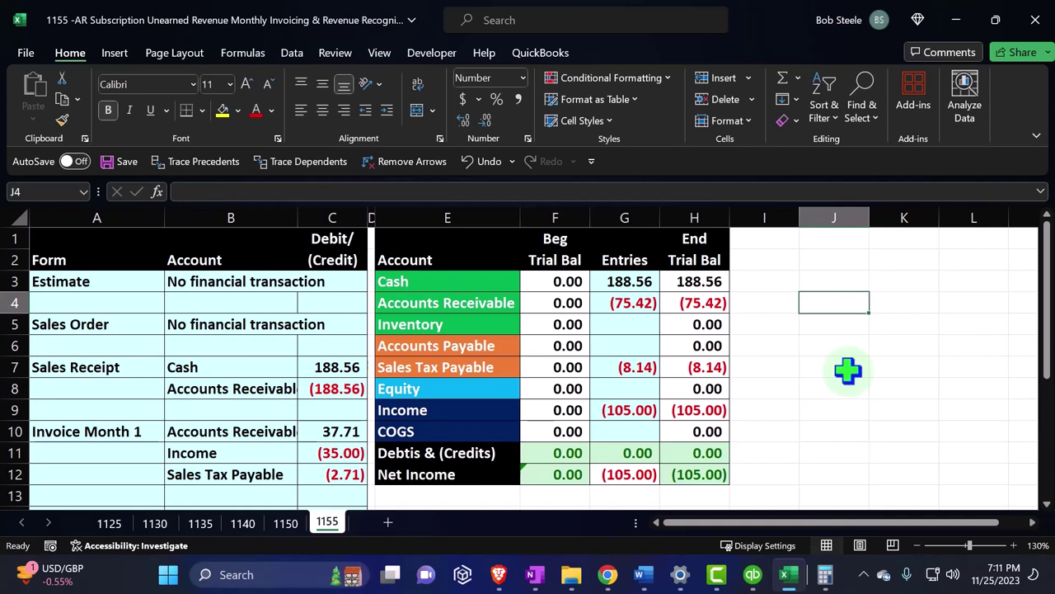
{"action": "left_click", "coordinate": [825, 575]}
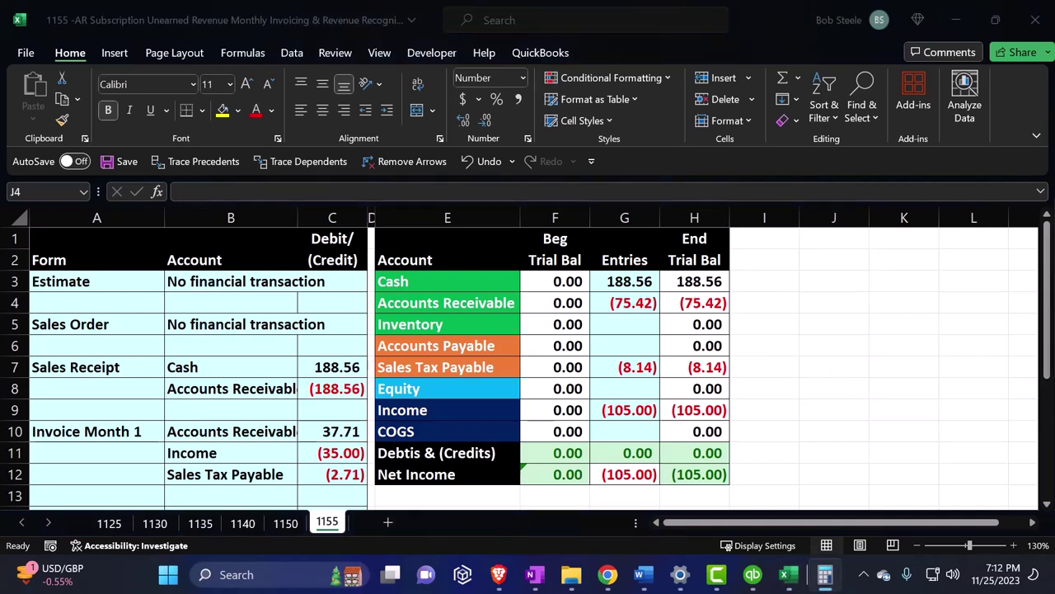
{"action": "left_click", "coordinate": [912, 309]}
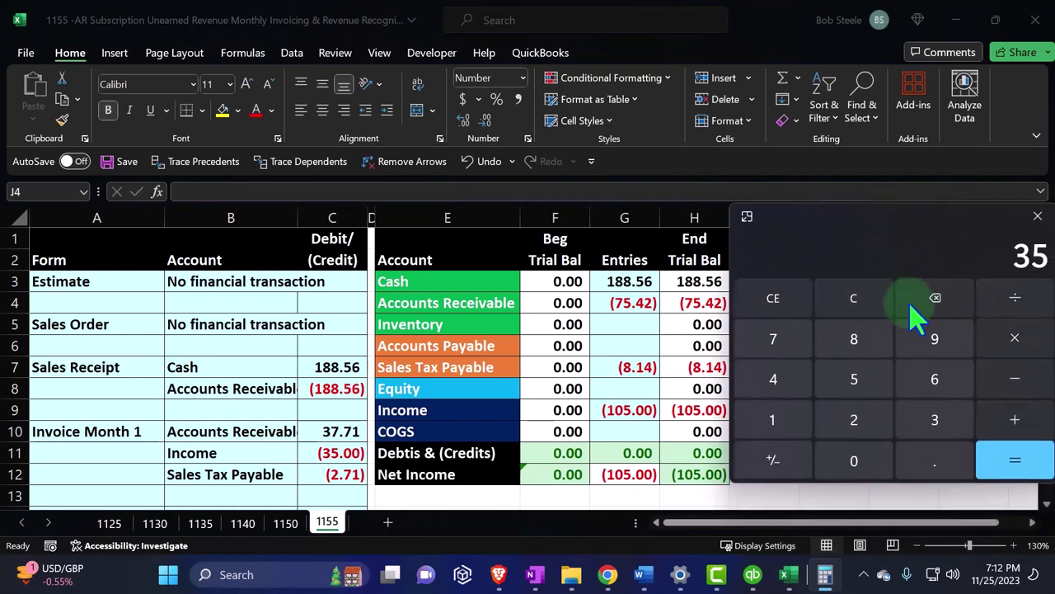
{"action": "left_click", "coordinate": [852, 301]}
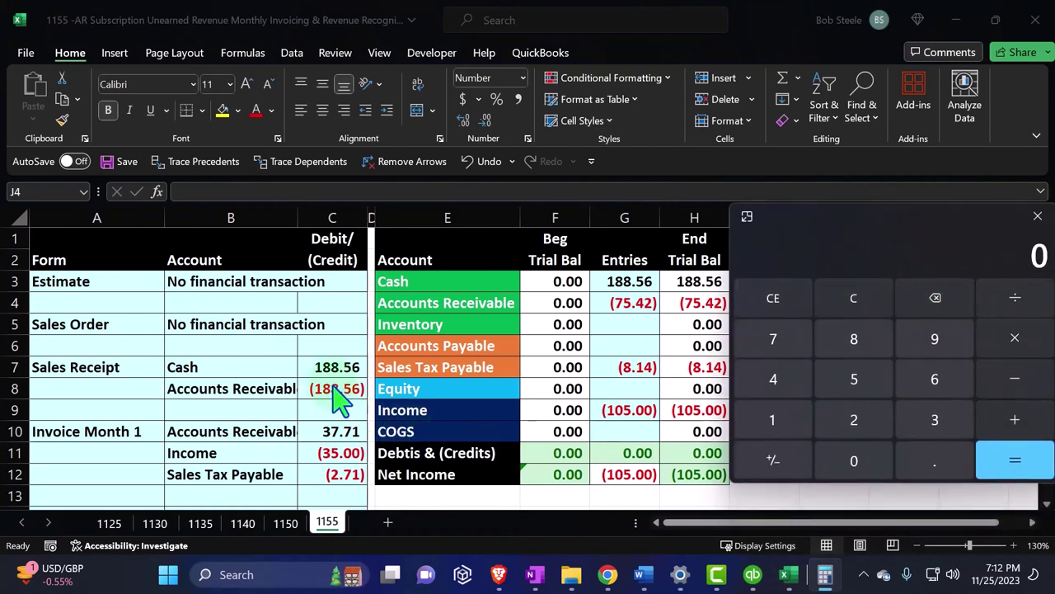
{"action": "type", "text": "188.5"}
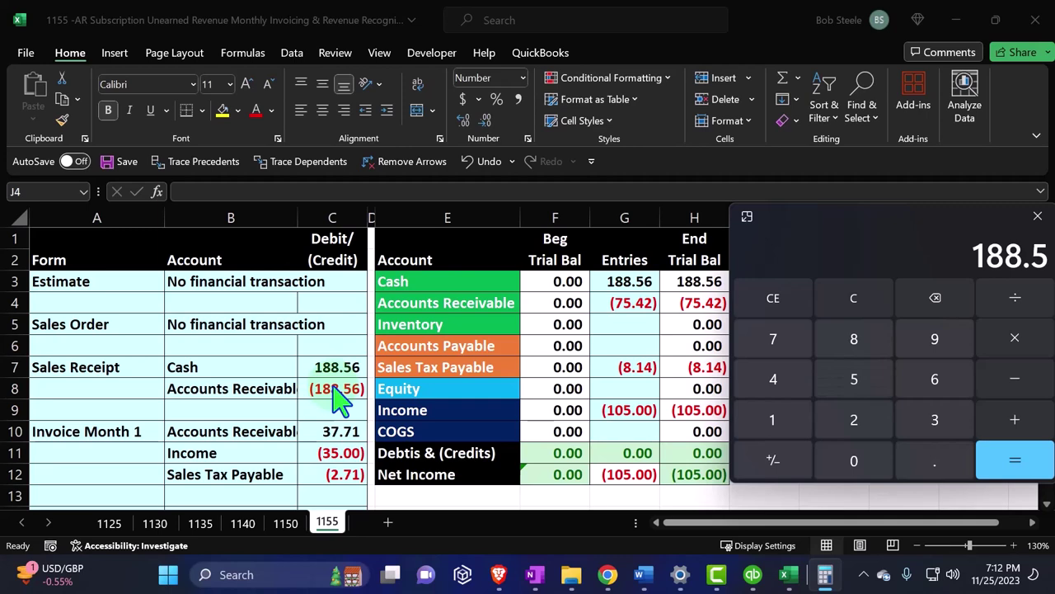
{"action": "type", "text": "6/5"}
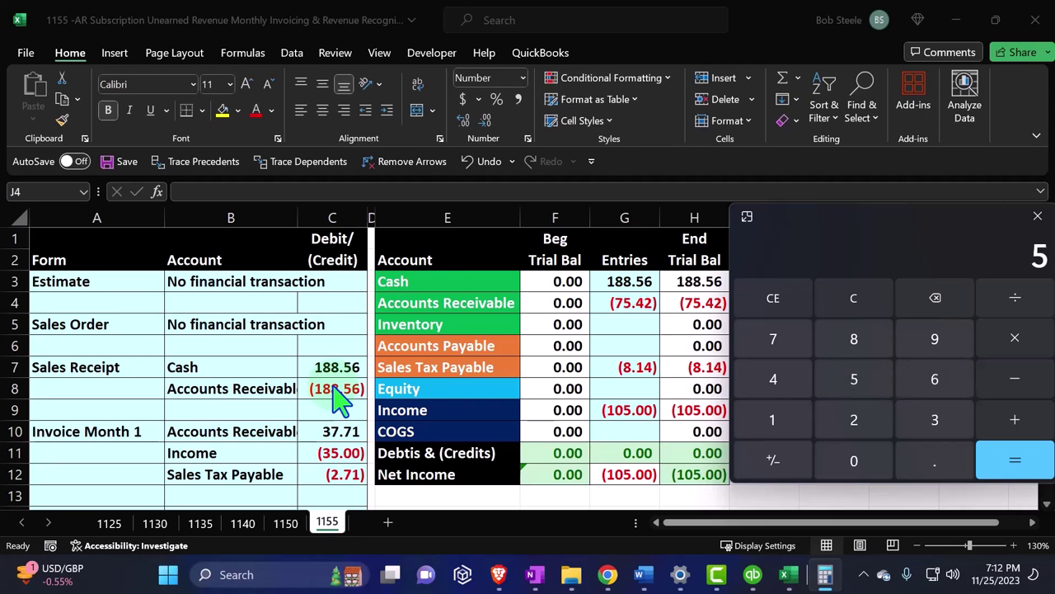
{"action": "key", "text": "Return"}
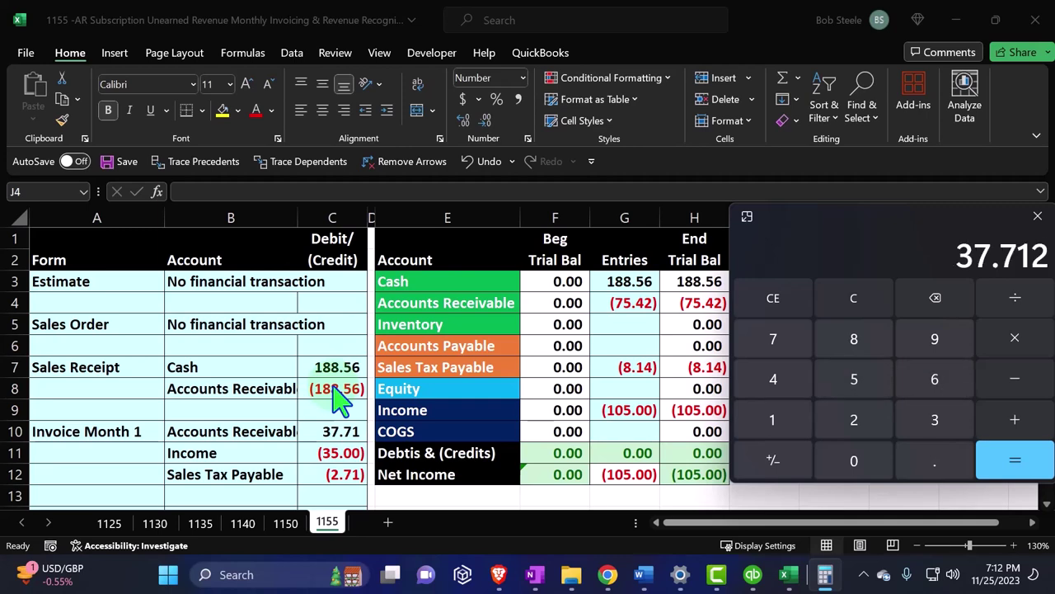
{"action": "type", "text": "*2"}
{"action": "key", "text": "Return"}
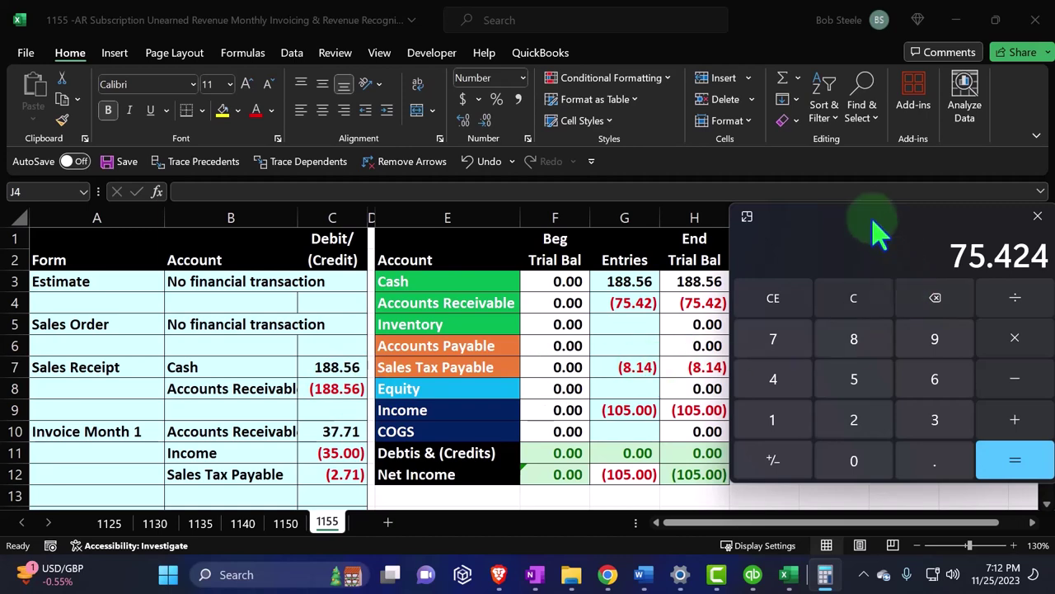
{"action": "left_click_drag", "start_coordinate": [877, 229], "coordinate": [1054, 317]}
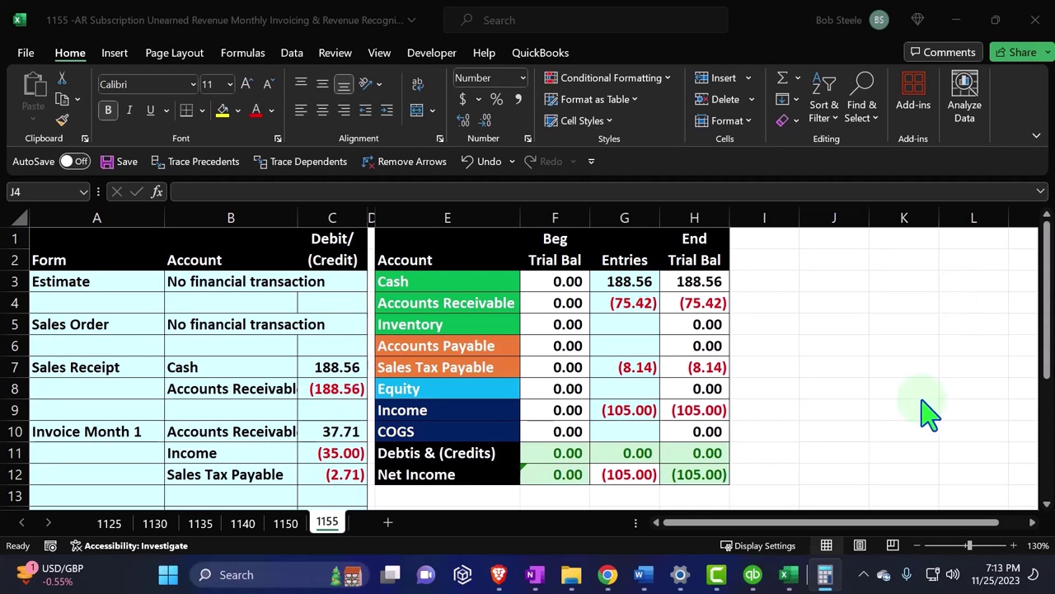
Step: Save invoice 1104 and QuickZoom the 92,932.50 Accounts Receivable balance on the Balance Sheet
{"action": "left_click", "coordinate": [757, 575]}
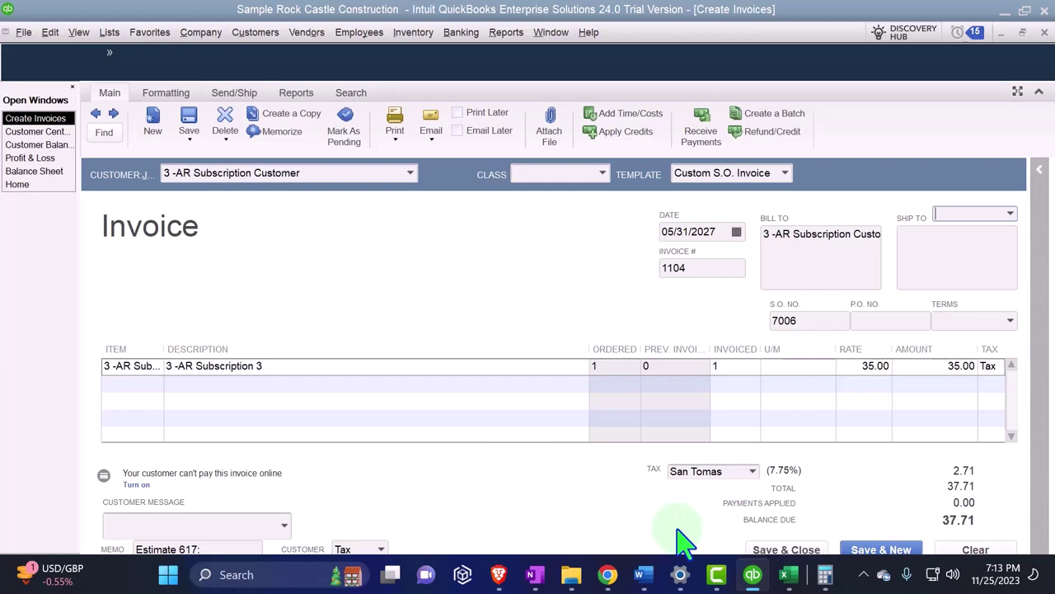
{"action": "left_click", "coordinate": [797, 546]}
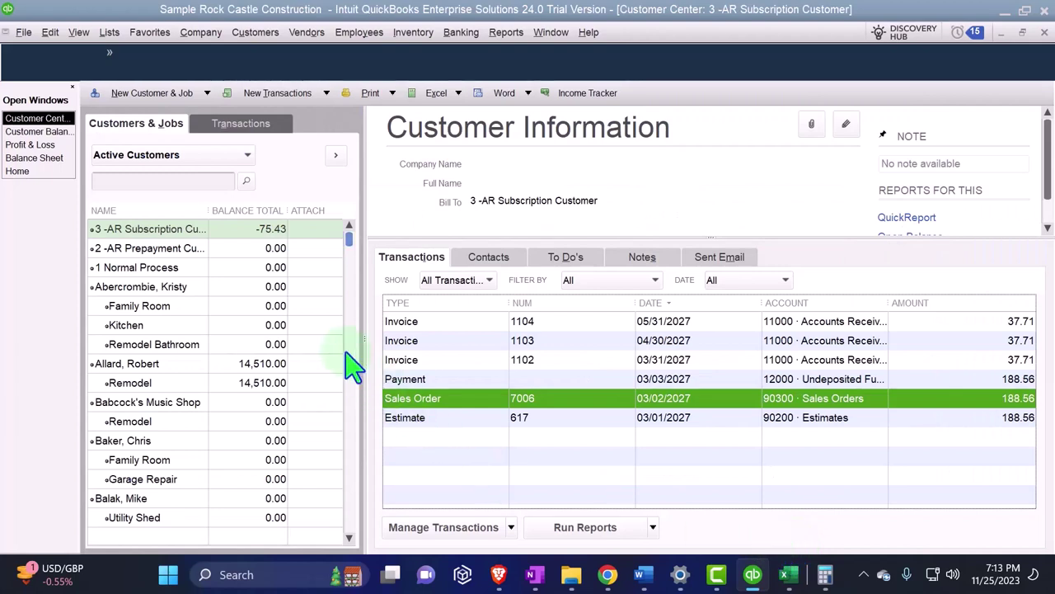
{"action": "left_click", "coordinate": [60, 158]}
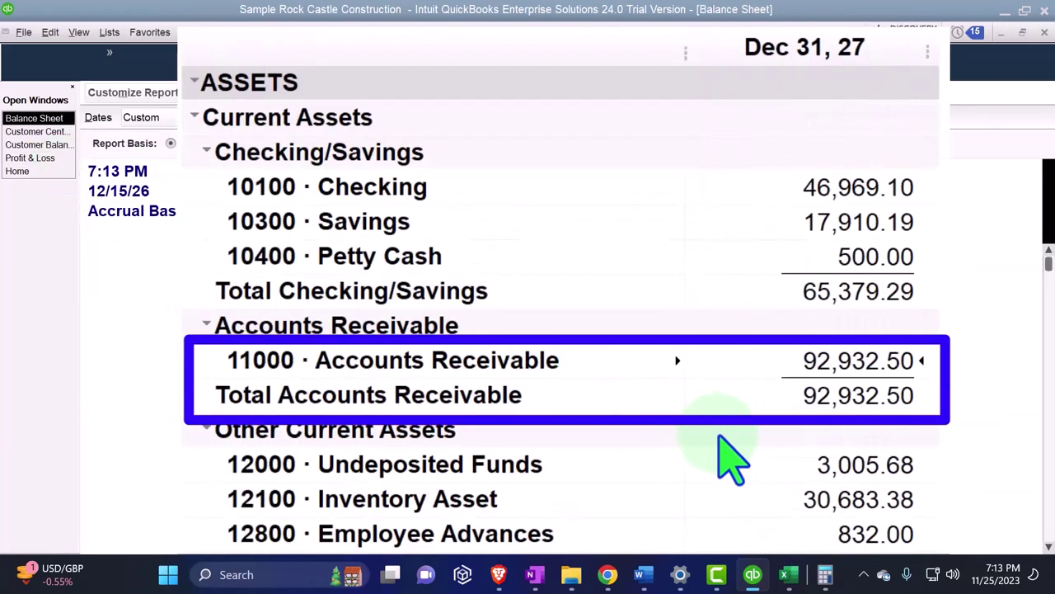
{"action": "double_click", "coordinate": [845, 360]}
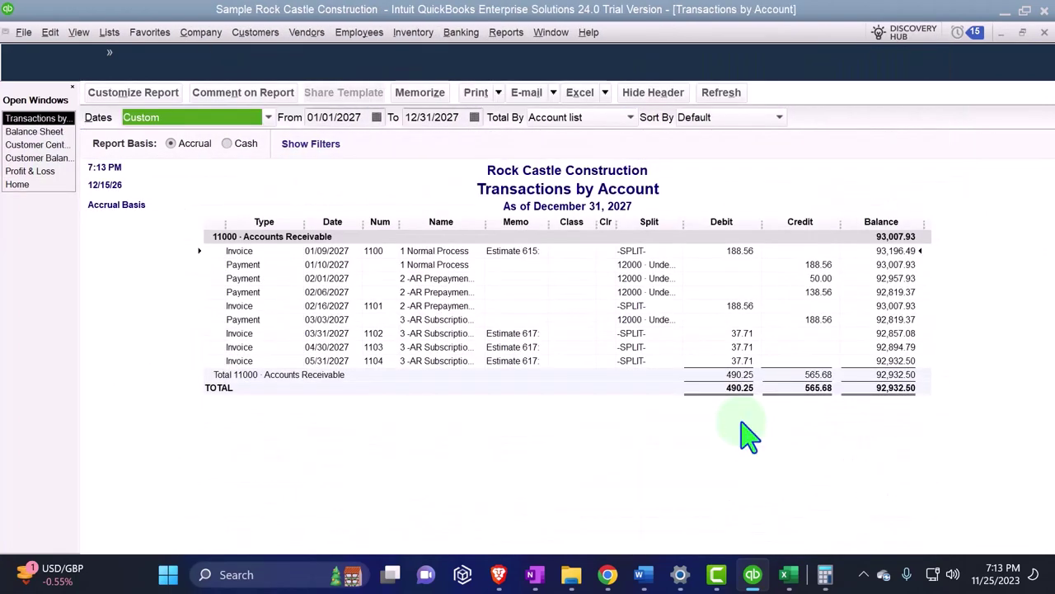
{"action": "left_click", "coordinate": [736, 335]}
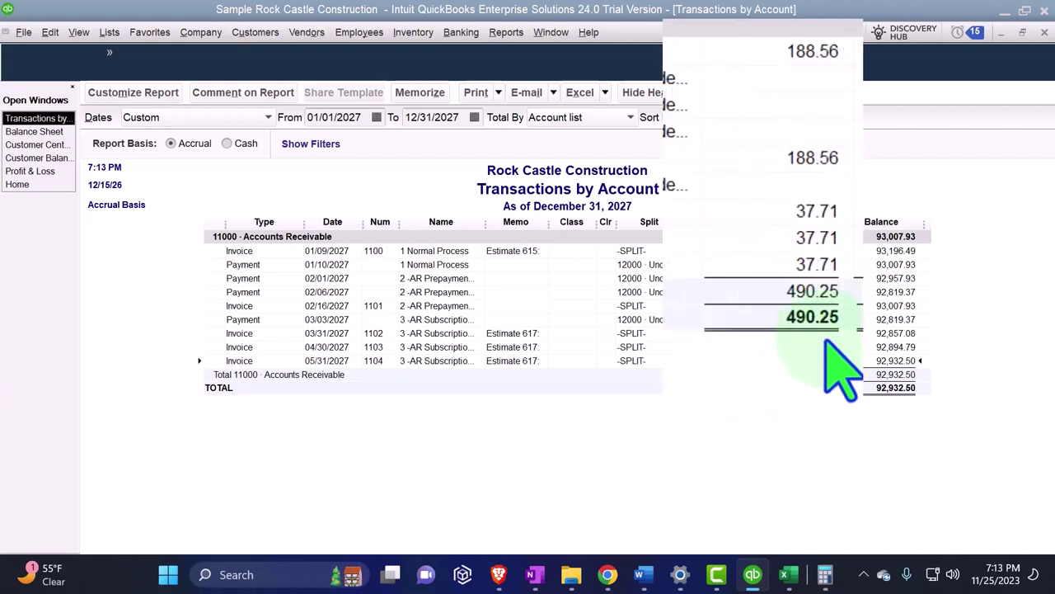
Step: Run the Profit & Loss through 05/31/2027, showing 105.00 subscription income, then go back to Excel
{"action": "left_click", "coordinate": [1045, 33]}
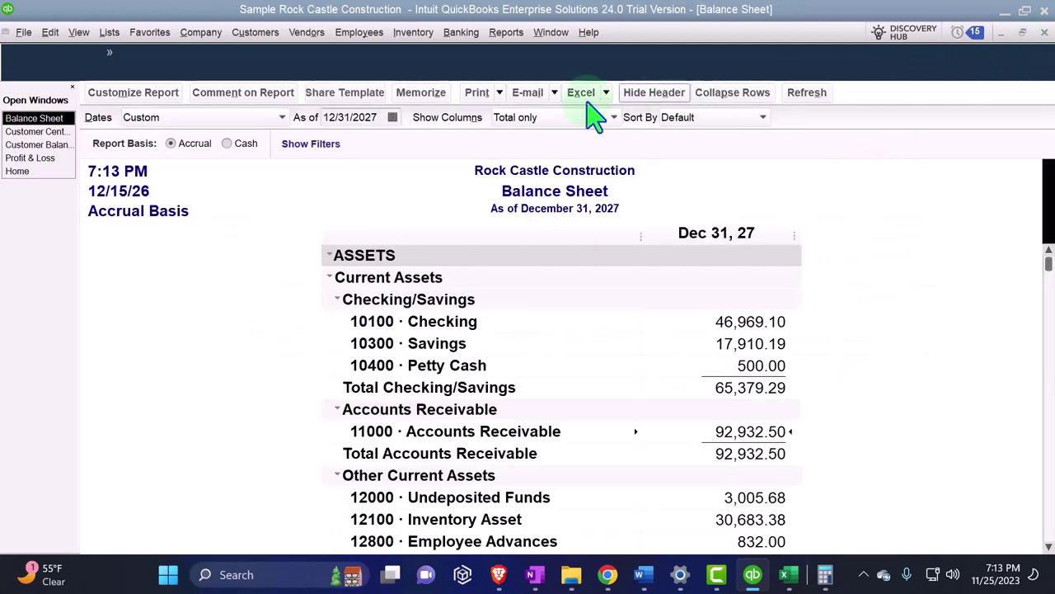
{"action": "left_click", "coordinate": [33, 158]}
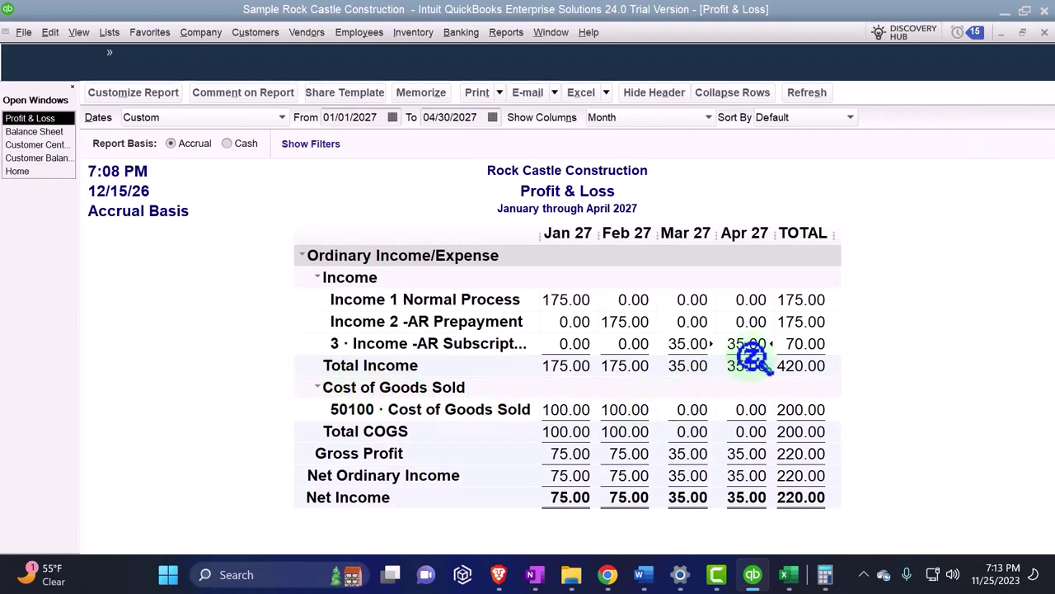
{"action": "left_click", "coordinate": [37, 145]}
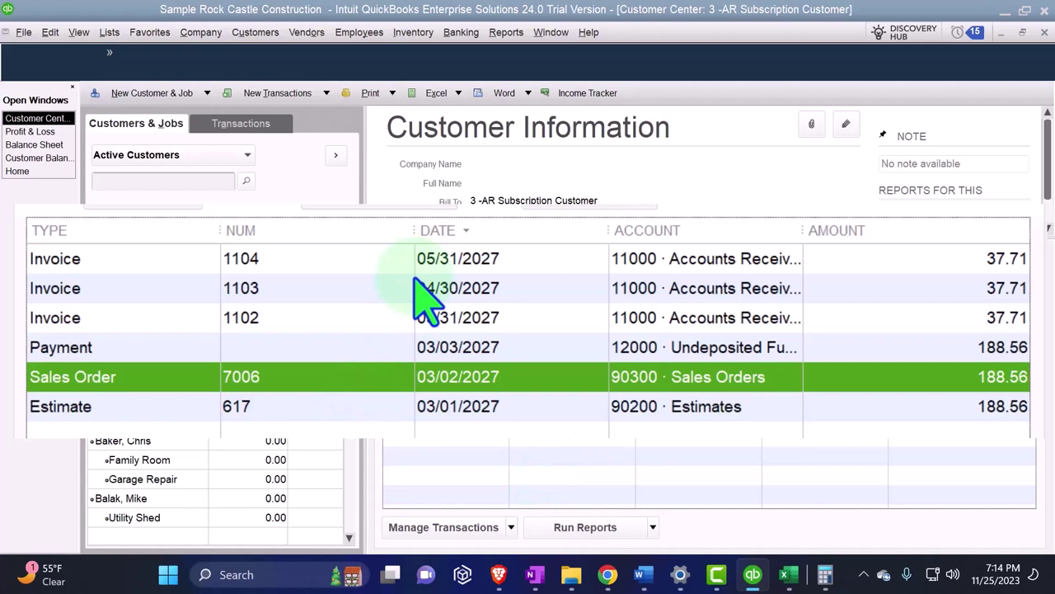
{"action": "left_click", "coordinate": [54, 134]}
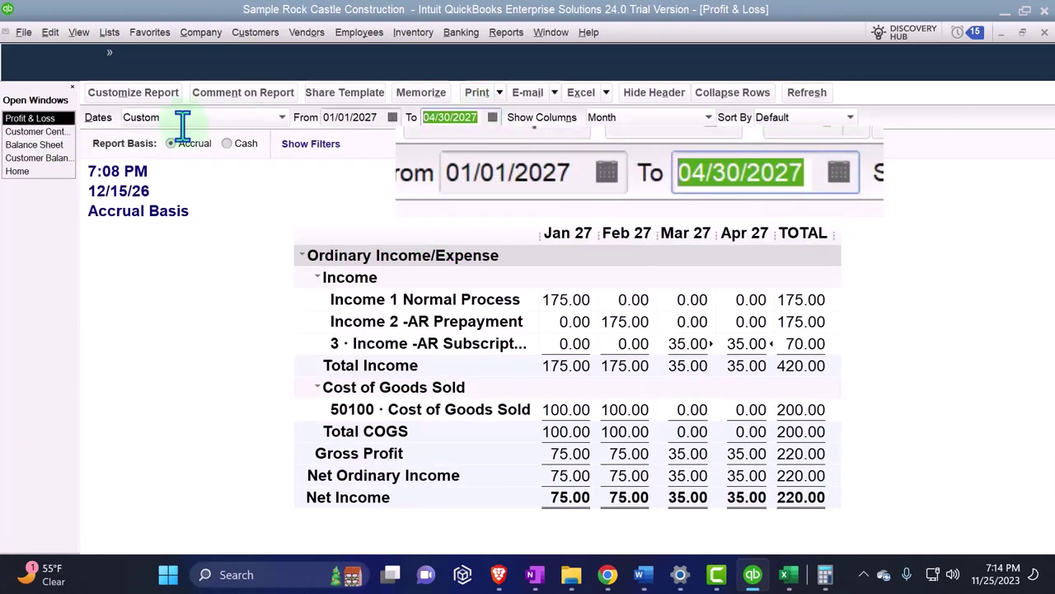
{"action": "type", "text": "053127"}
{"action": "key", "text": "Tab"}
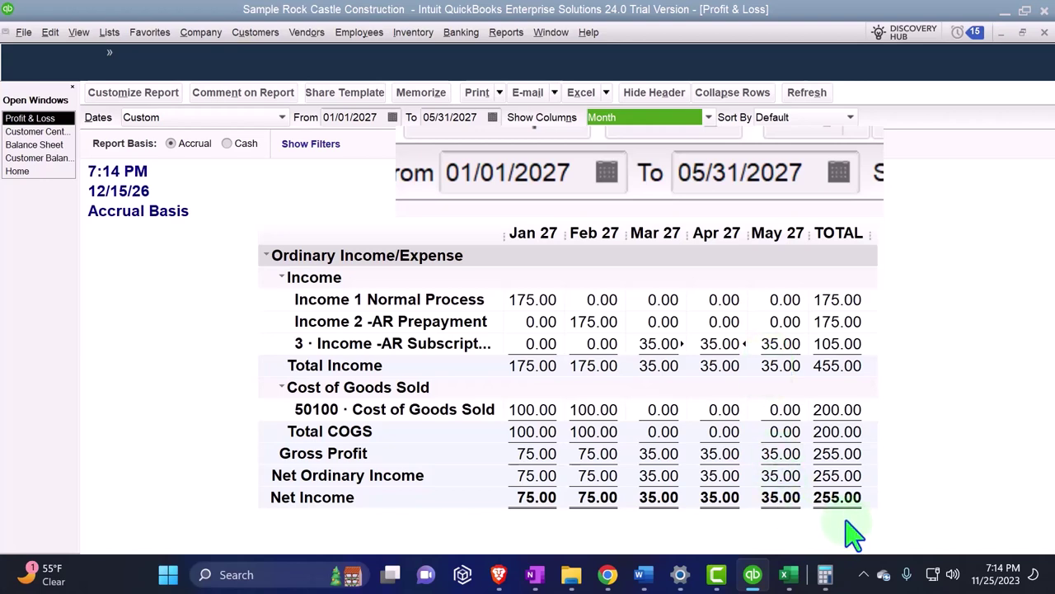
{"action": "left_click", "coordinate": [790, 577]}
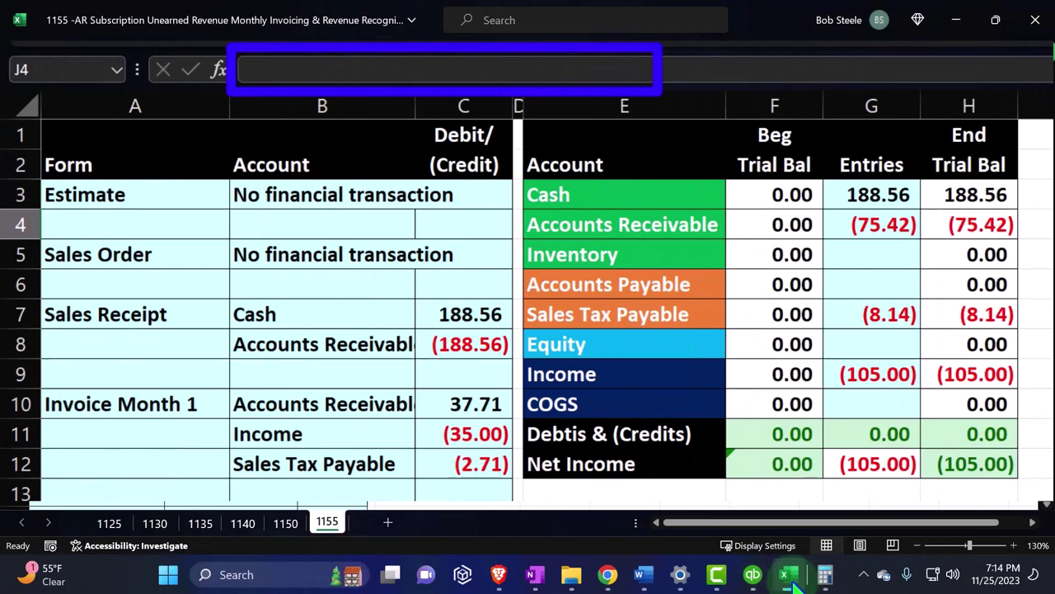
Step: Compute 3*35 in Windows Calculator to confirm the 105 total
{"action": "left_click", "coordinate": [790, 578]}
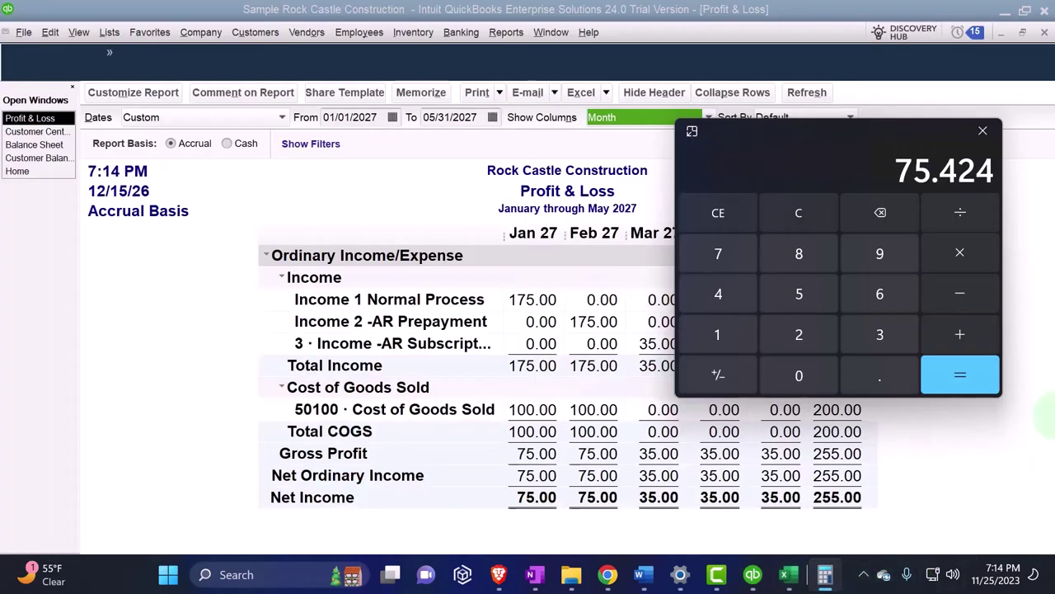
{"action": "left_click", "coordinate": [810, 219]}
{"action": "type", "text": "35"}
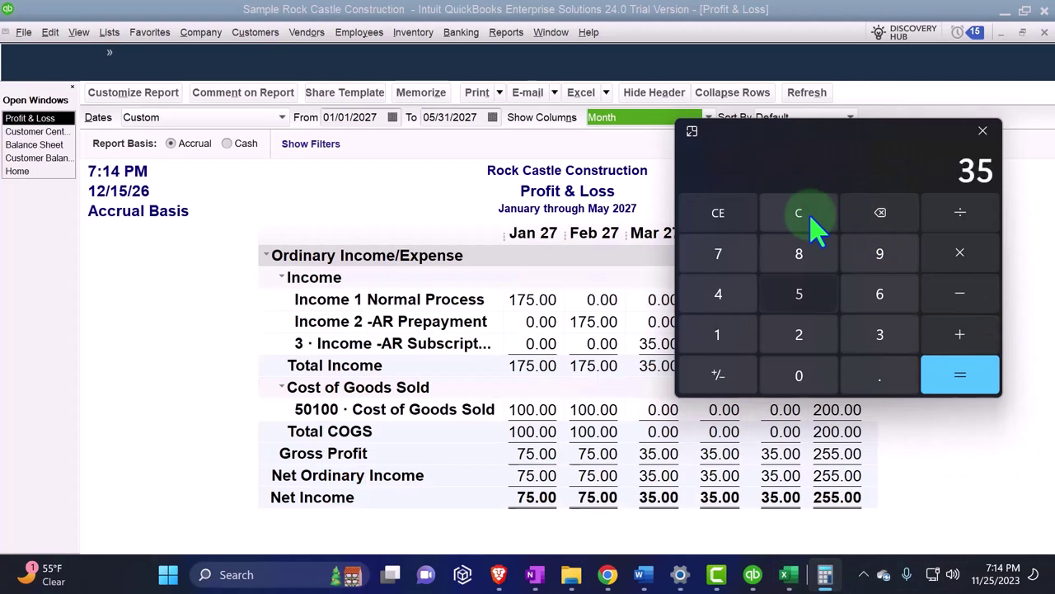
{"action": "key", "text": "BackSpace"}
{"action": "type", "text": "*35="}
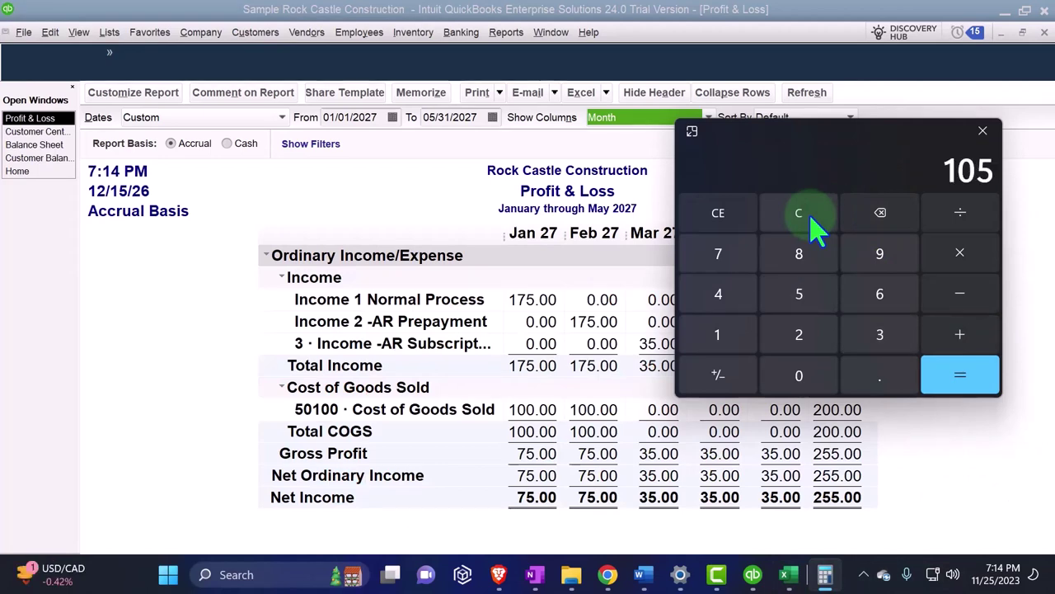
Step: Compare against Excel, then close the calculator with the QuickBooks Profit & Loss in view
{"action": "left_click", "coordinate": [790, 575]}
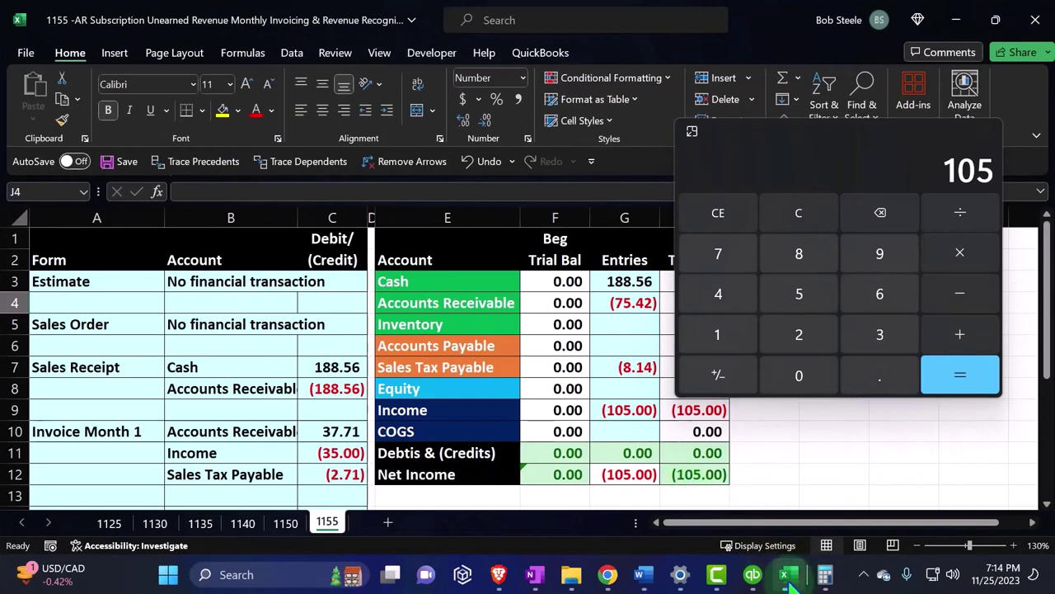
{"action": "left_click", "coordinate": [754, 574]}
{"action": "left_click_drag", "start_coordinate": [777, 137], "coordinate": [790, 145]}
{"action": "left_click", "coordinate": [577, 470]}
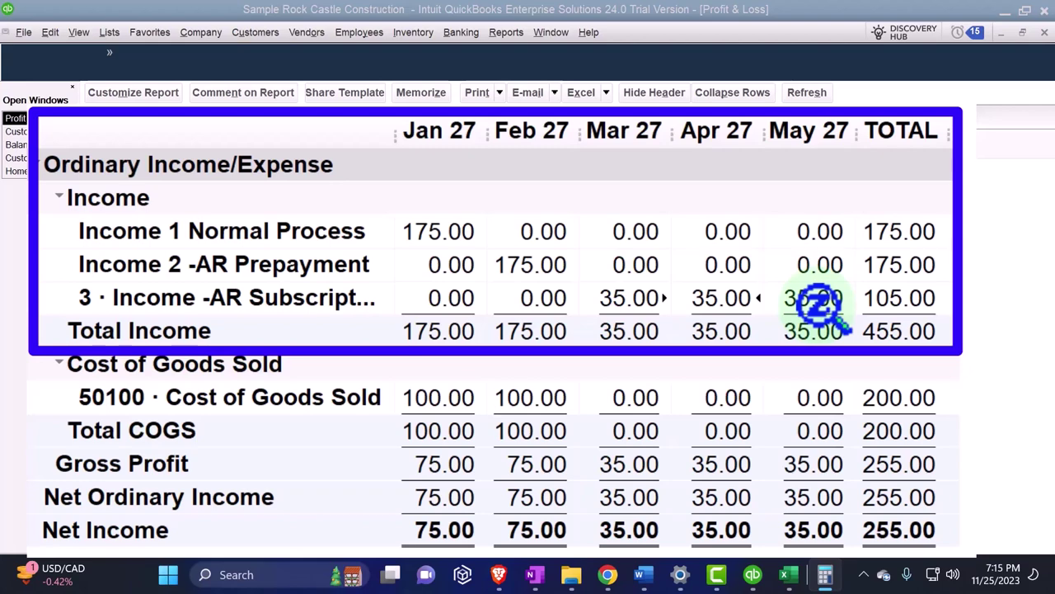
Step: Go to the QuickBooks Home page from the Open Windows list
{"action": "left_click", "coordinate": [20, 172]}
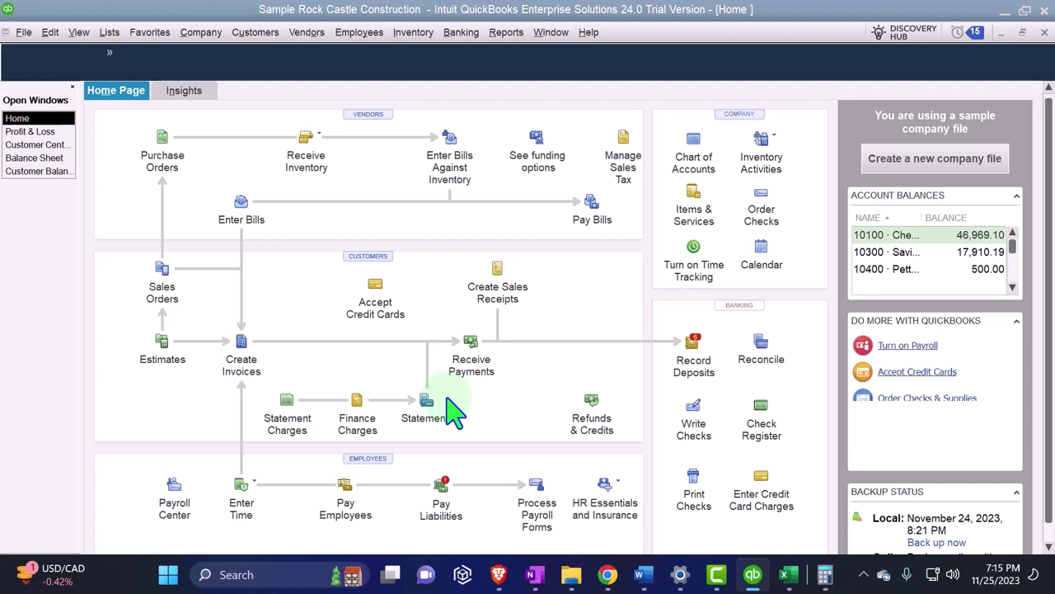
Step: Show the Balance Sheet and QuickZoom the 26,836.92 Accounts Payable amount
{"action": "left_click", "coordinate": [42, 133]}
{"action": "left_click", "coordinate": [37, 157]}
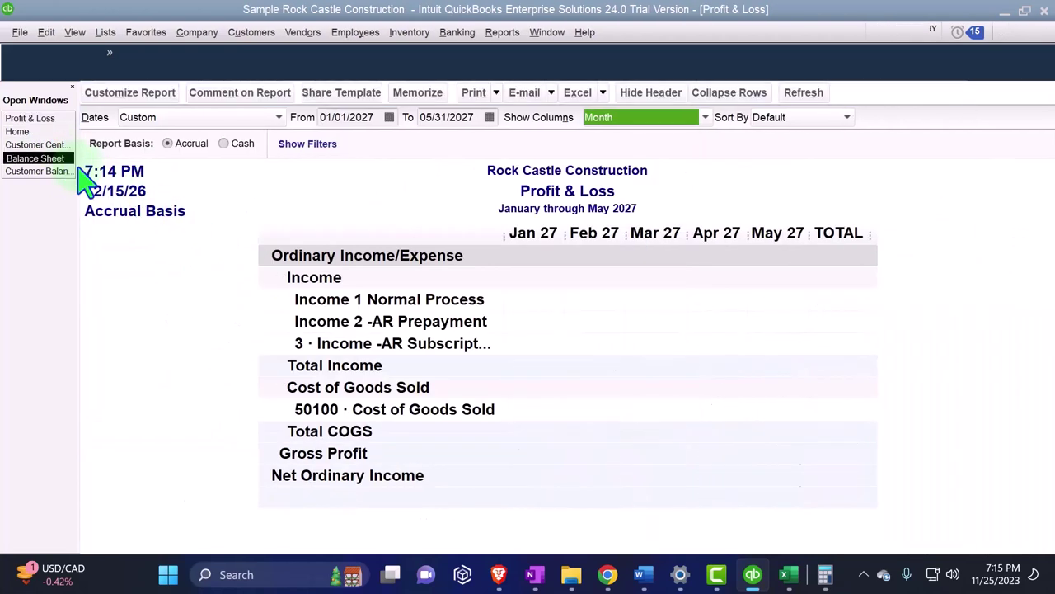
{"action": "scroll", "coordinate": [573, 388], "scroll_direction": "down", "scroll_amount": 1}
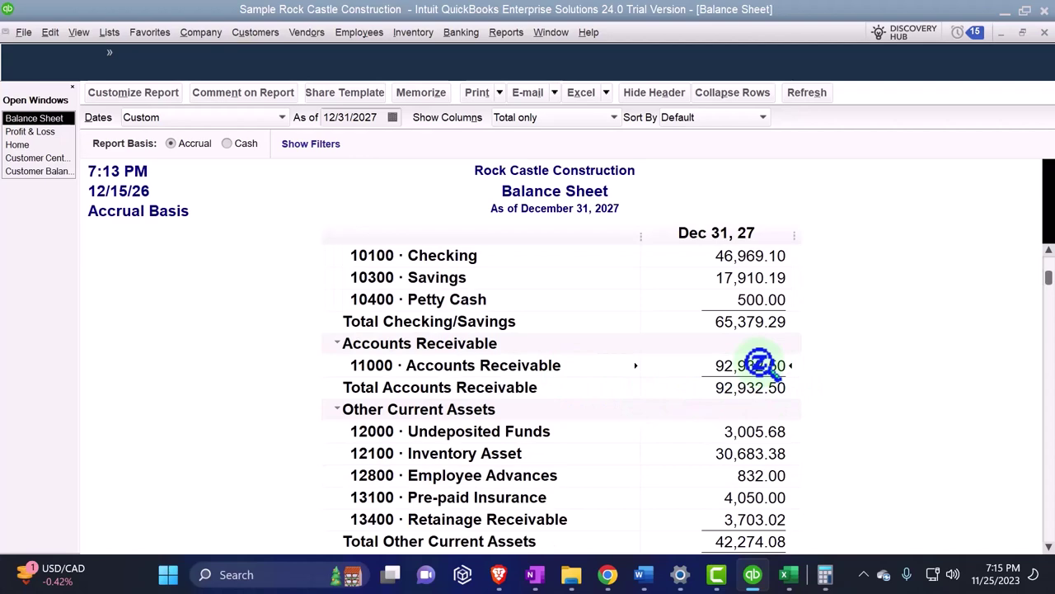
{"action": "scroll", "coordinate": [758, 363], "scroll_direction": "down", "scroll_amount": 6}
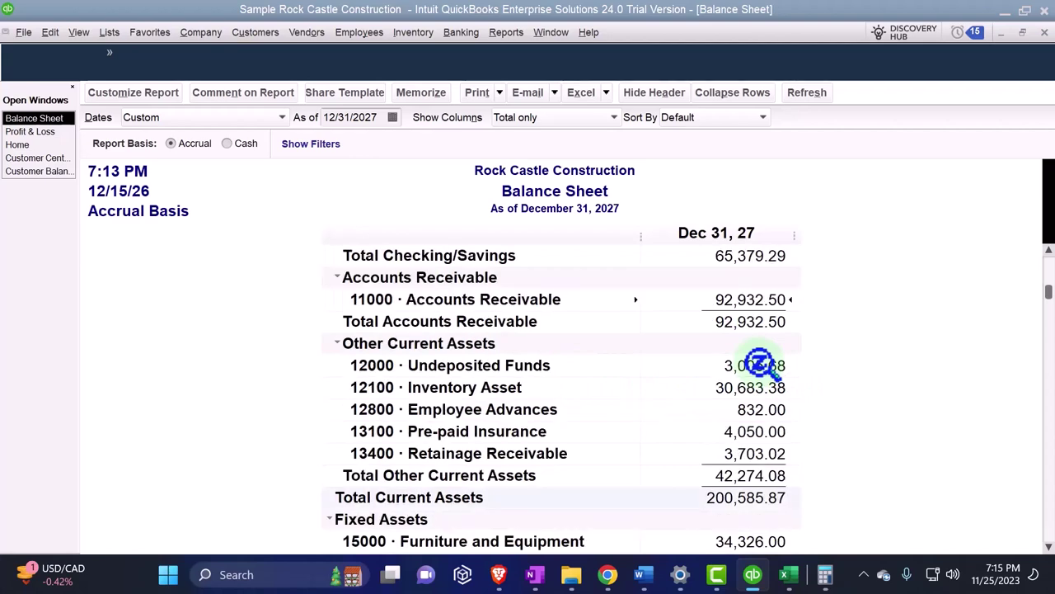
{"action": "scroll", "coordinate": [759, 363], "scroll_direction": "down", "scroll_amount": 2}
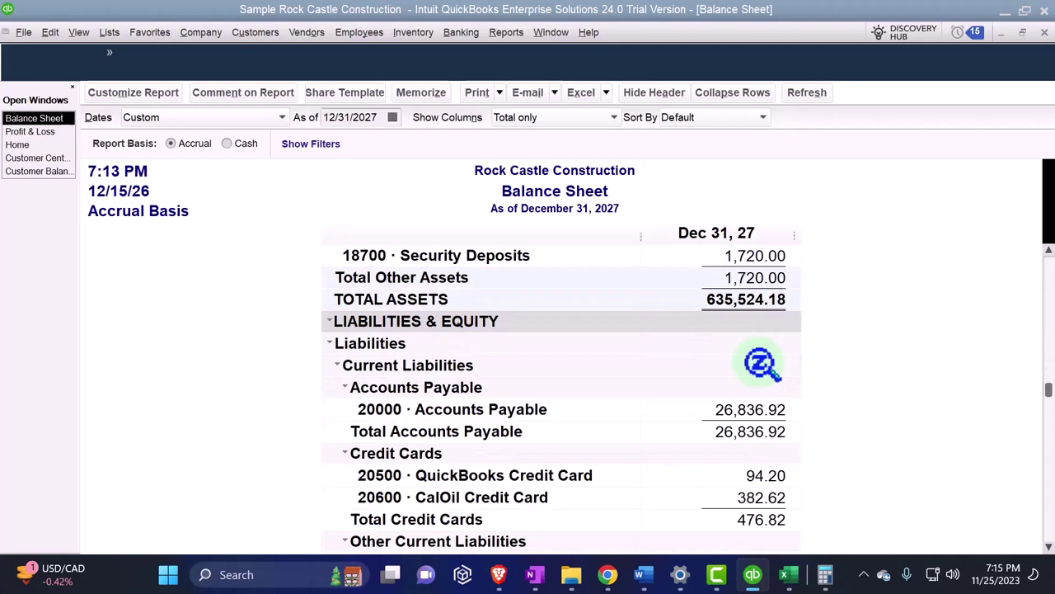
{"action": "double_click", "coordinate": [752, 410]}
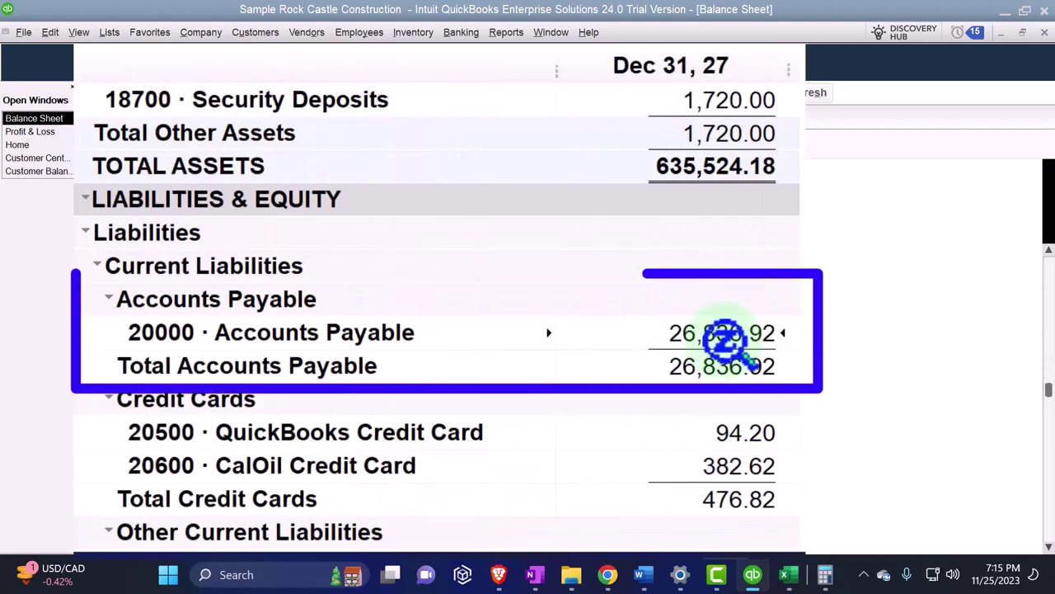